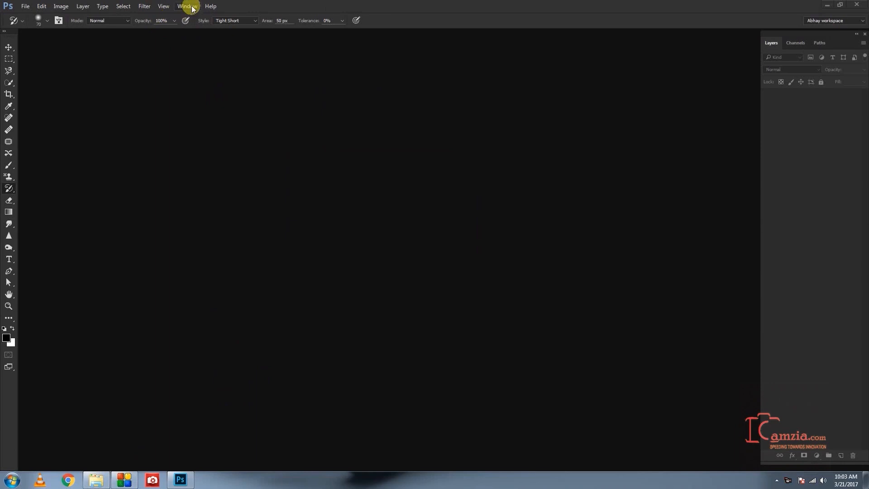
Show the History panel and place it beside the Layers panel.
click(192, 9)
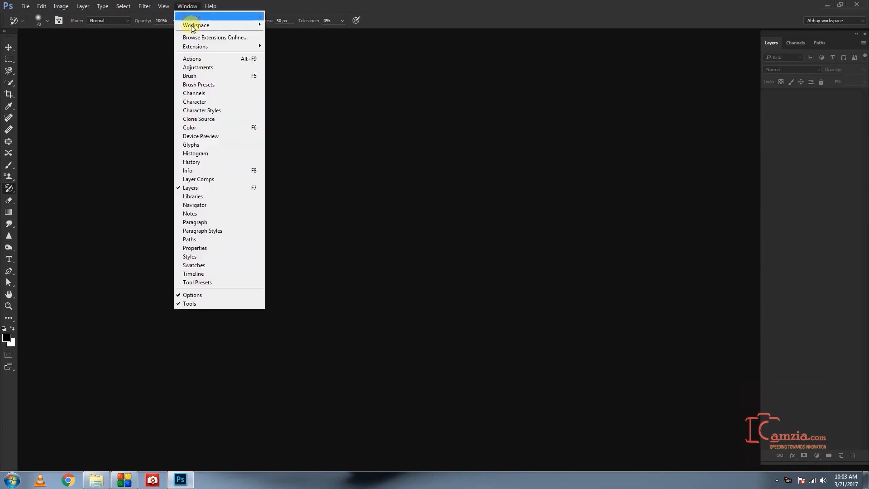
click(209, 163)
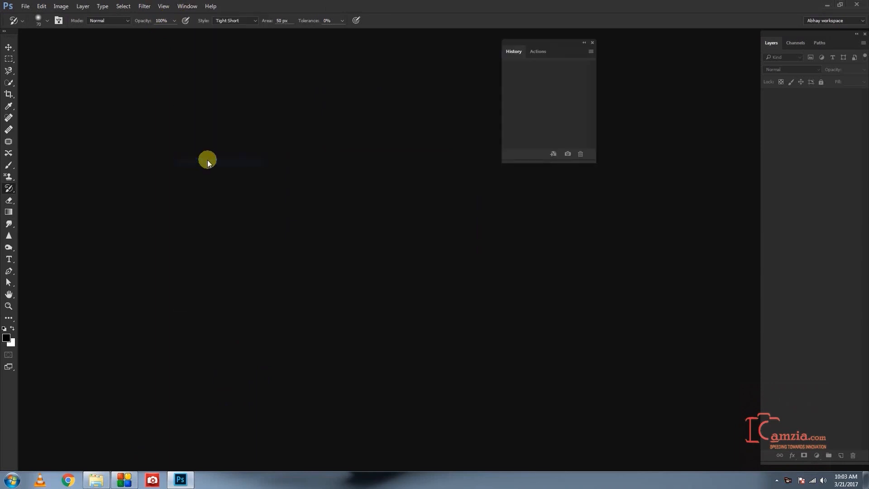
drag(565, 41, 691, 50)
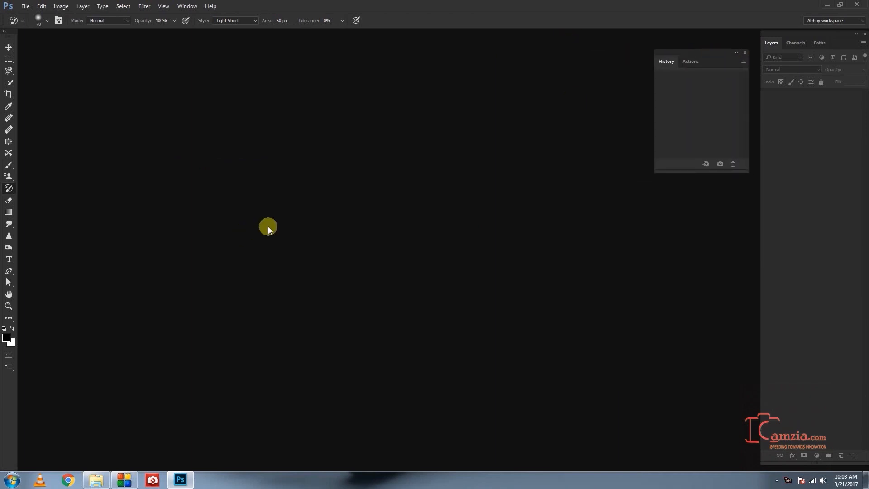
Create a white 6 × 6 inch RGB document at 300 pixels/inch and add an empty layer above its background.
key(ctrl+n)
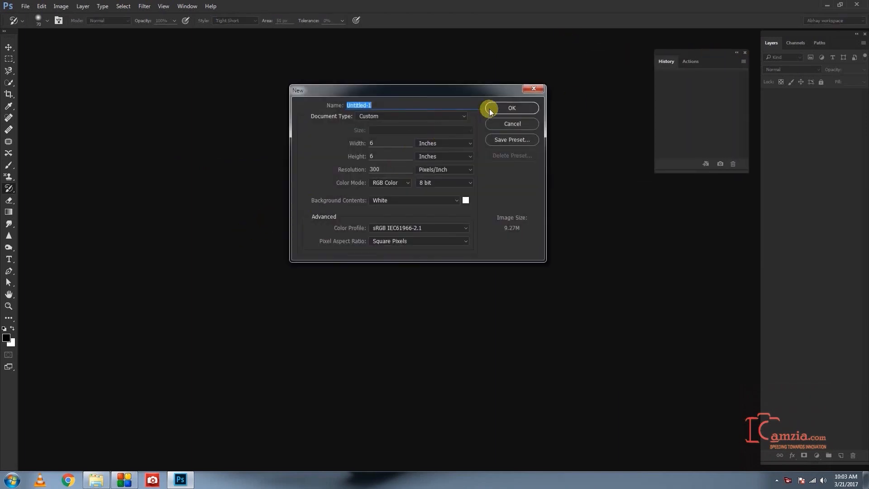
click(502, 107)
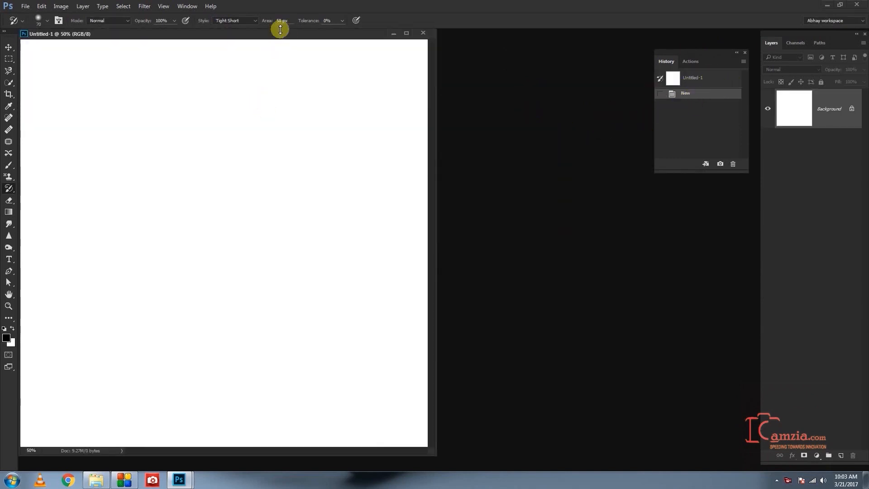
drag(279, 34, 351, 44)
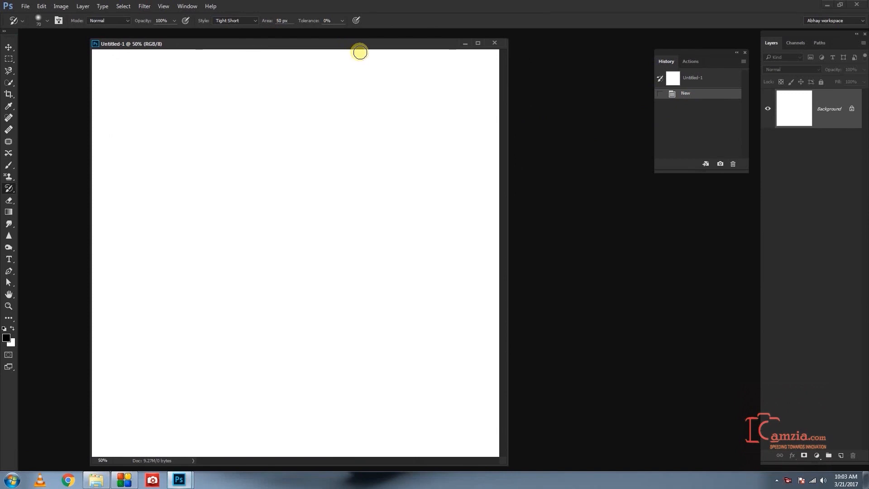
key(ctrl+shift+n)
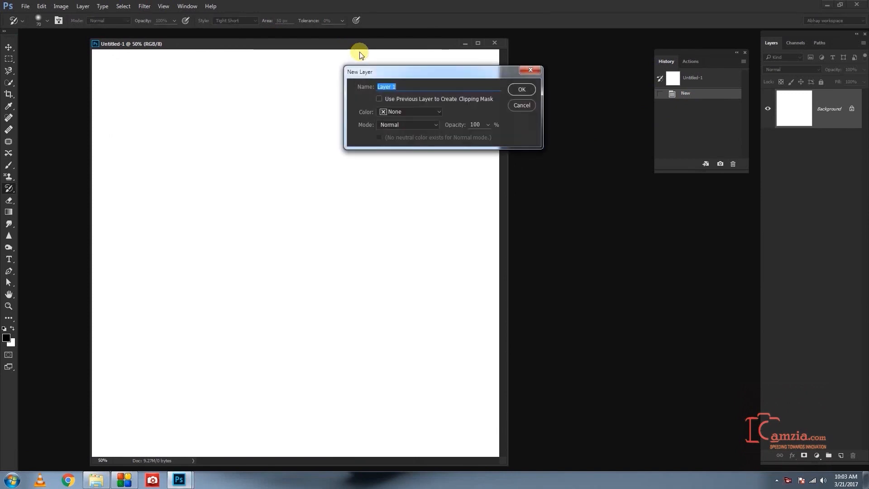
key(Return)
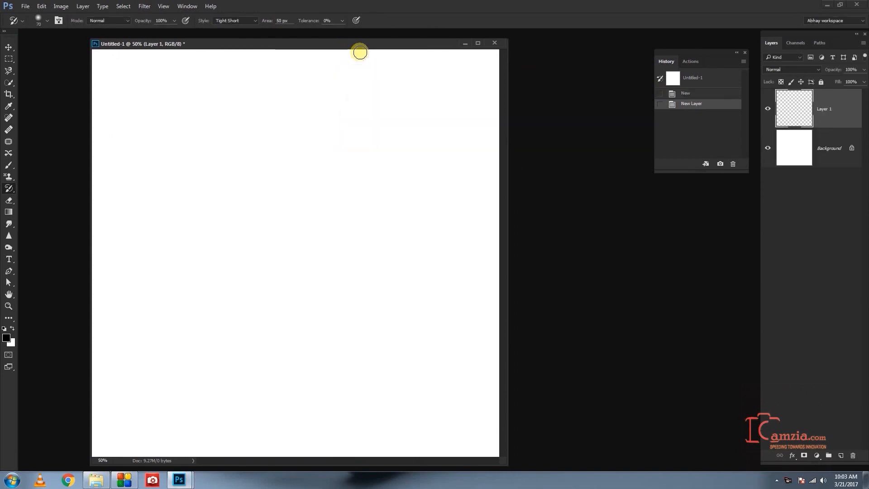
Set the foreground colour to red #d82929 and paint a thick zigzag Brush stroke down the canvas on Layer 1.
click(6, 337)
drag(572, 253, 587, 254)
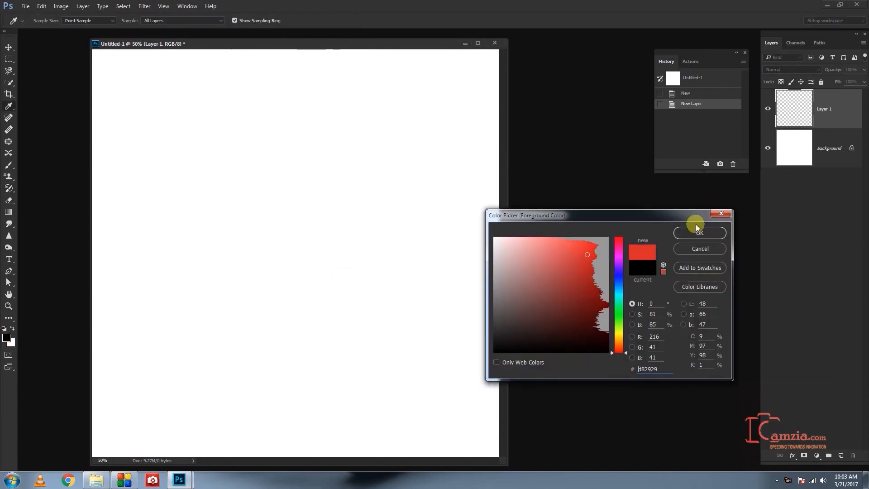
click(682, 234)
key(y)
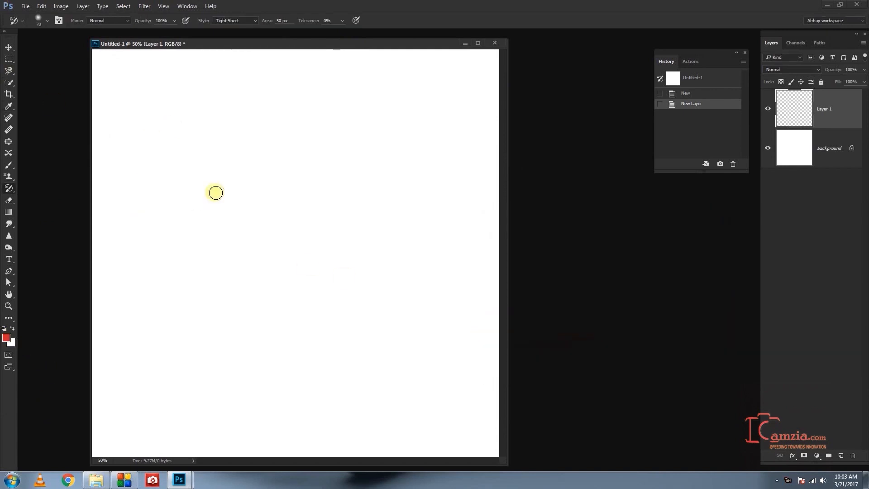
key(b)
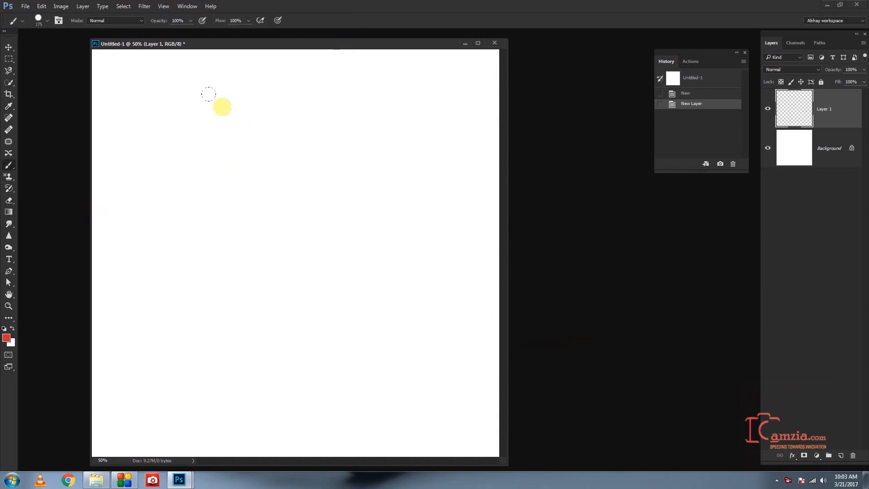
mouse_move(221, 107)
mouse_down()
mouse_move(216, 247)
mouse_move(271, 258)
mouse_move(343, 325)
mouse_move(377, 295)
mouse_move(363, 242)
mouse_move(377, 253)
mouse_up()
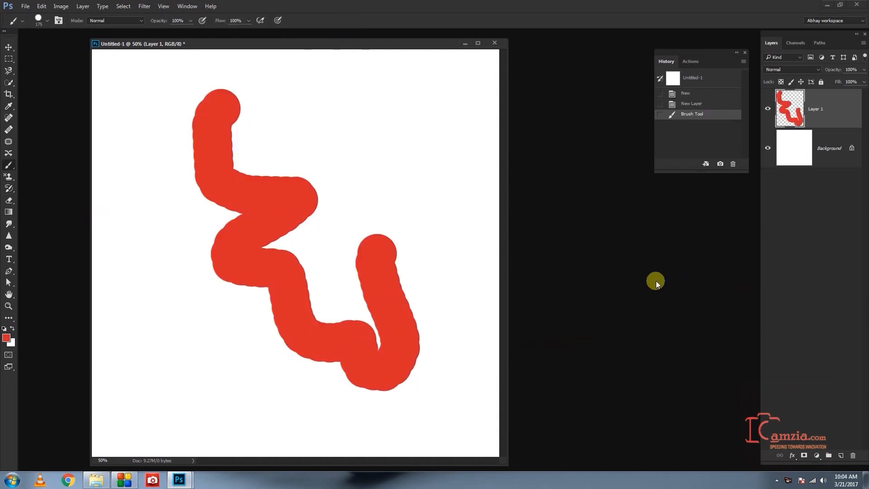
Change the foreground colour to blue #3a5195.
click(8, 337)
click(616, 280)
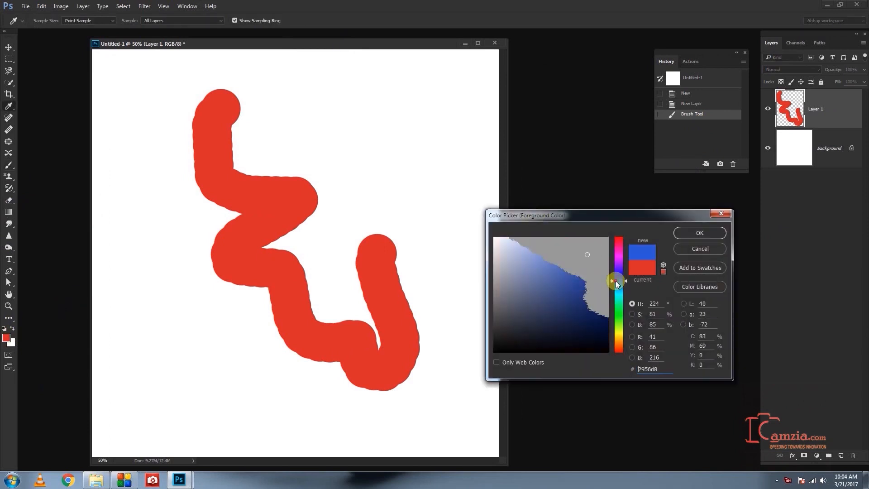
click(564, 285)
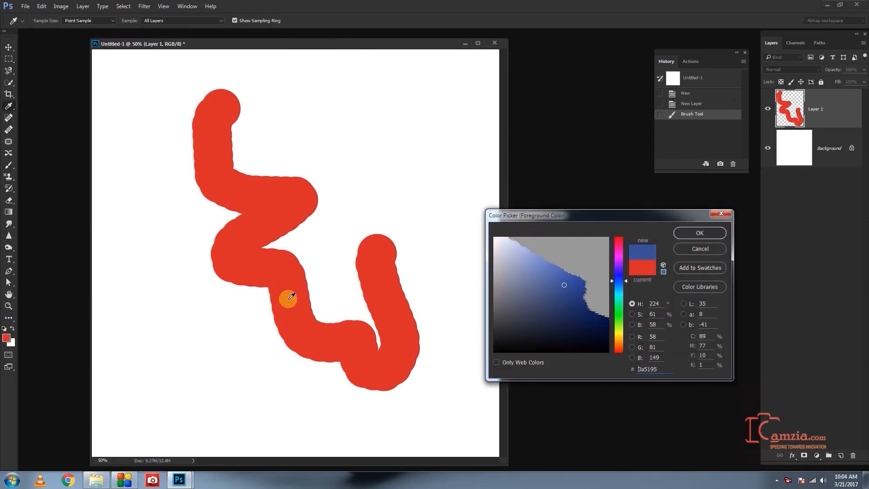
click(697, 233)
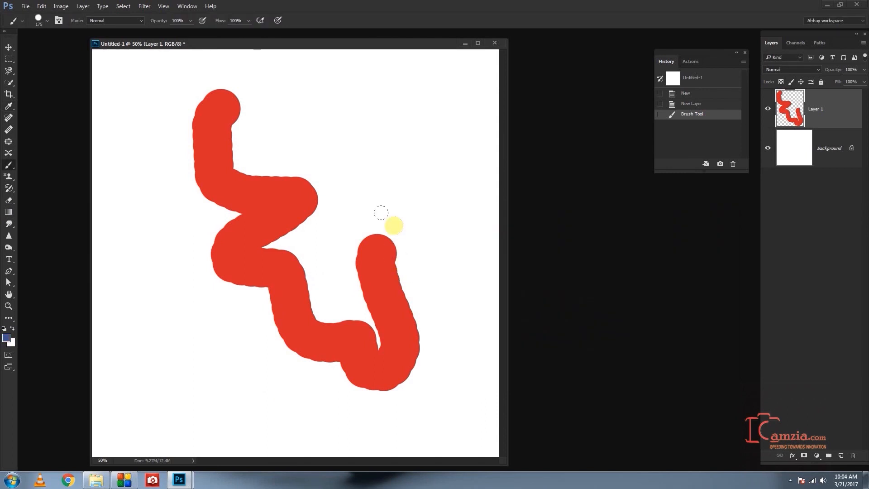
Reduce the brush size to 25 px and paint a thin blue freehand line across the red stroke.
key(bracketleft)
key(bracketleft)
key(bracketleft)
key(bracketleft)
key(bracketleft)
key(bracketleft)
key(bracketleft)
key(bracketleft)
key(bracketleft)
key(bracketleft)
mouse_move(358, 131)
mouse_down()
mouse_move(225, 188)
mouse_move(241, 274)
mouse_up()
mouse_move(278, 298)
mouse_down()
mouse_move(262, 392)
mouse_move(167, 288)
mouse_up()
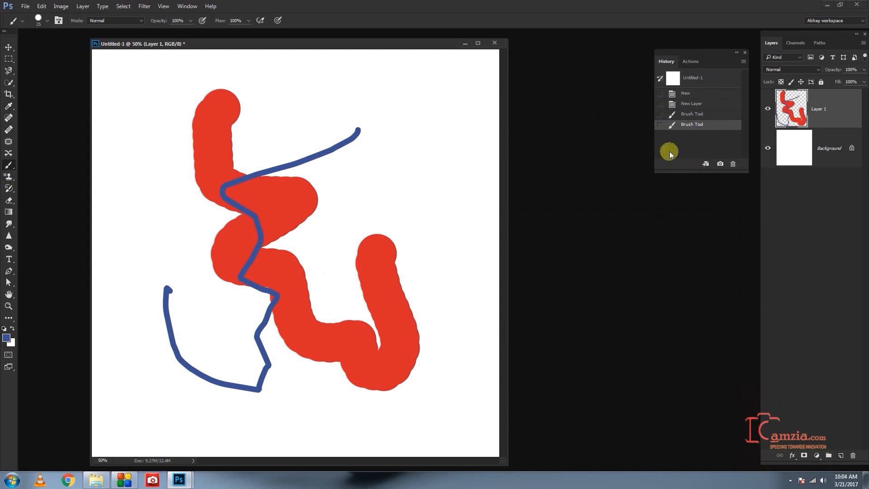
Paint over the red and blue strokes with the History Brush to restore the blank canvas.
right_click(17, 168)
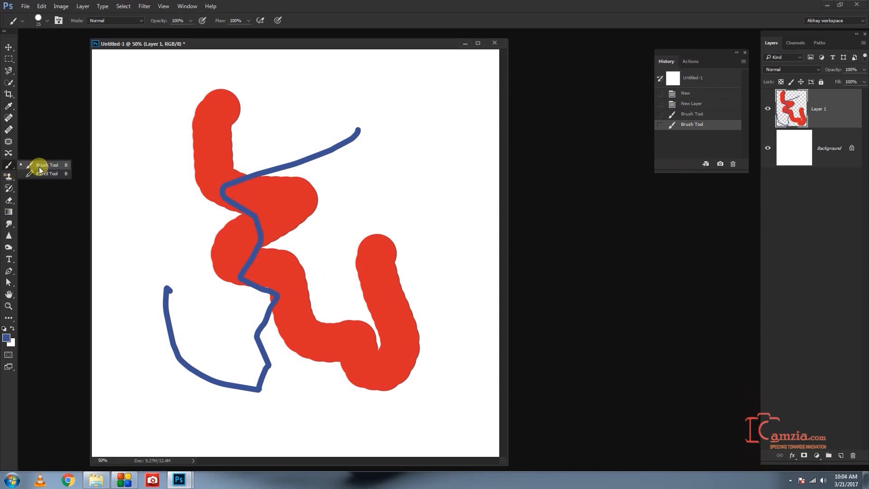
click(11, 169)
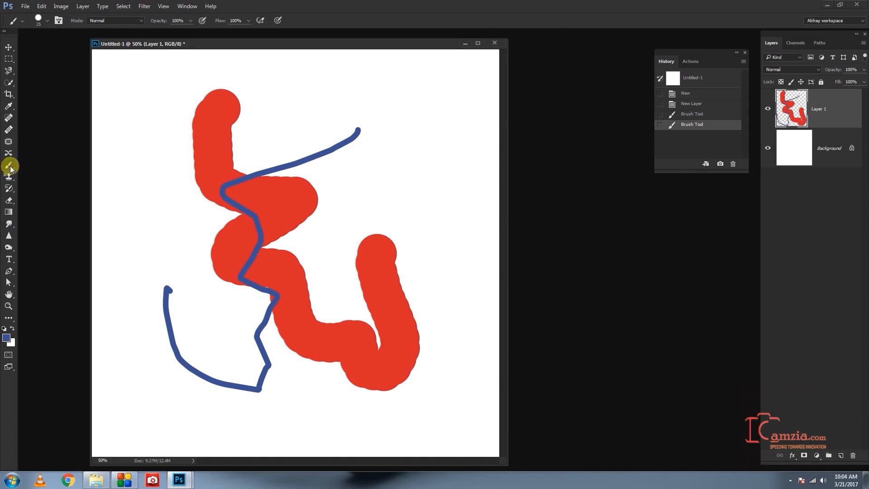
click(14, 192)
key(y)
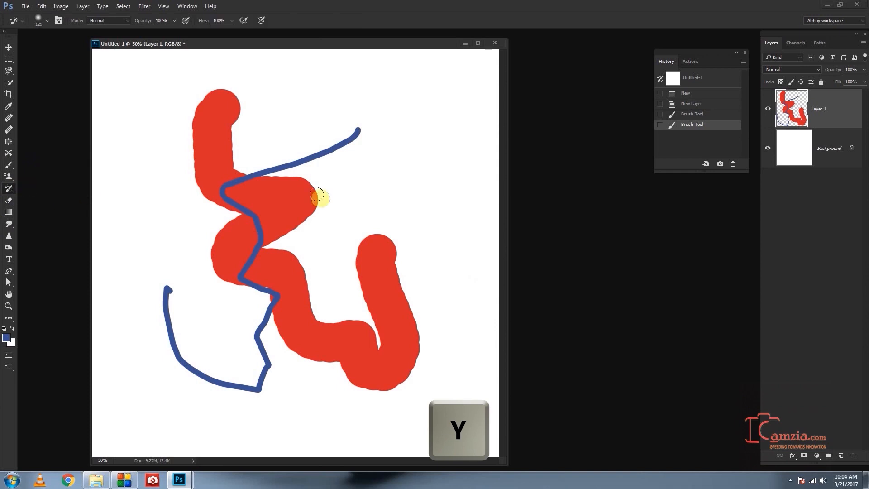
mouse_move(361, 123)
mouse_down()
mouse_move(314, 159)
mouse_move(336, 140)
mouse_move(213, 194)
mouse_move(246, 175)
mouse_move(258, 232)
mouse_move(233, 270)
mouse_move(223, 199)
mouse_move(219, 253)
mouse_up()
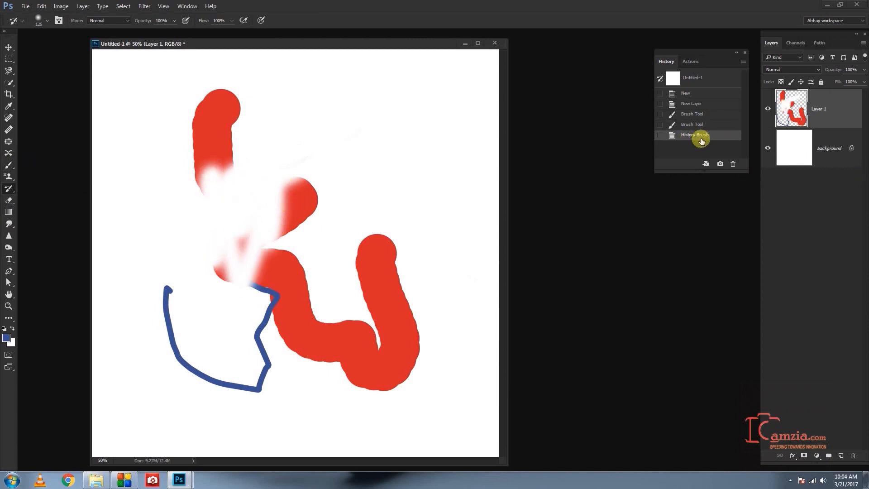
mouse_move(240, 60)
mouse_down()
mouse_move(213, 97)
mouse_move(196, 197)
mouse_move(232, 47)
mouse_move(221, 303)
mouse_move(243, 242)
mouse_move(260, 256)
mouse_move(284, 398)
mouse_move(195, 417)
mouse_move(241, 422)
mouse_move(489, 320)
mouse_move(466, 351)
mouse_move(365, 363)
mouse_move(421, 311)
mouse_move(382, 151)
mouse_move(366, 303)
mouse_move(339, 273)
mouse_move(395, 353)
mouse_move(328, 245)
mouse_move(337, 276)
mouse_move(419, 246)
mouse_move(376, 345)
mouse_move(225, 394)
mouse_move(281, 285)
mouse_move(373, 198)
mouse_move(318, 171)
mouse_move(240, 272)
mouse_move(309, 319)
mouse_move(292, 309)
mouse_move(300, 261)
mouse_up()
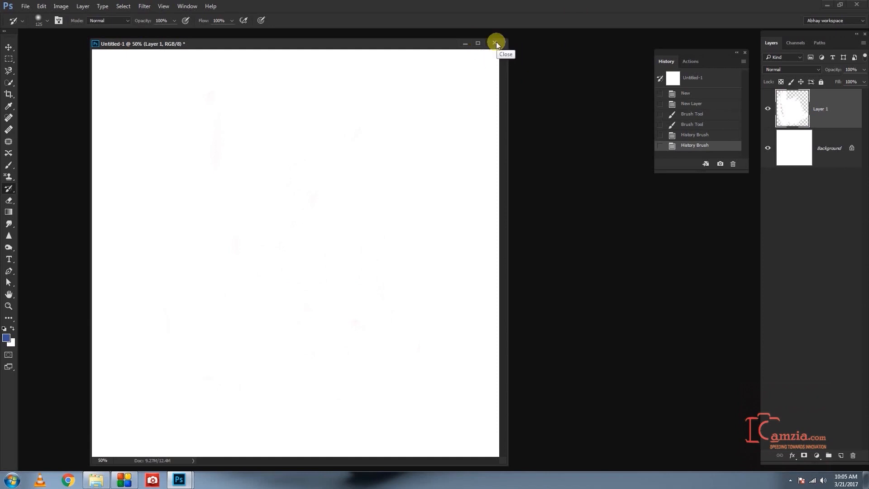
Close the Untitled-1 document without saving and switch to the Art History Brush tool.
click(495, 43)
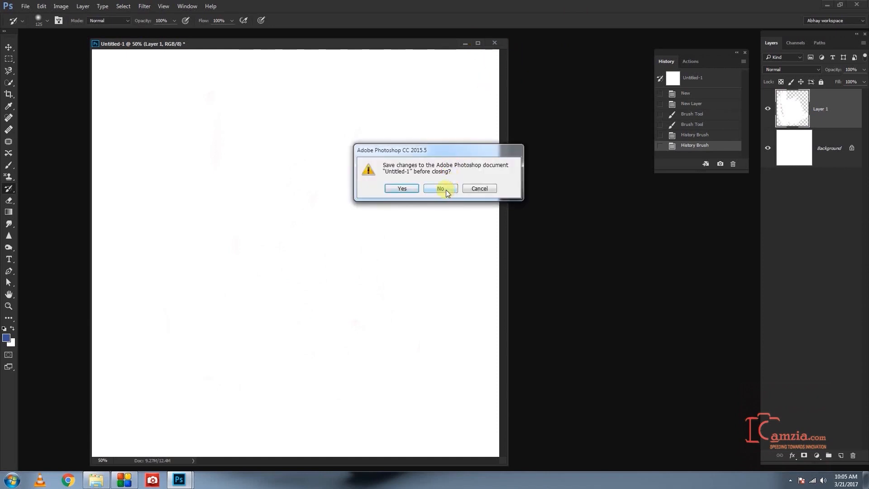
click(446, 189)
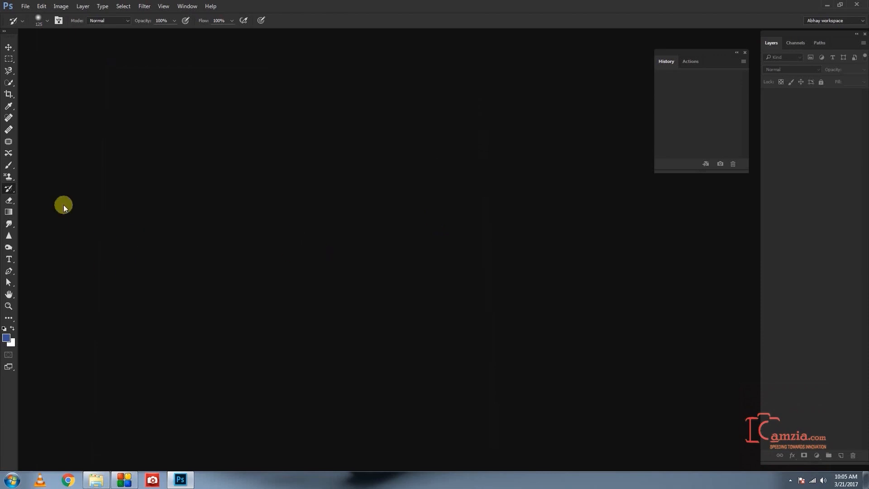
drag(23, 192, 28, 199)
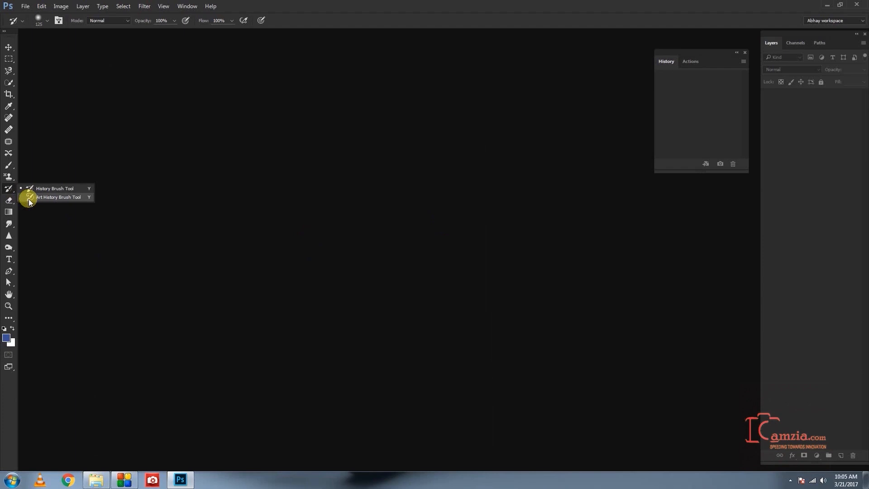
drag(28, 199, 29, 199)
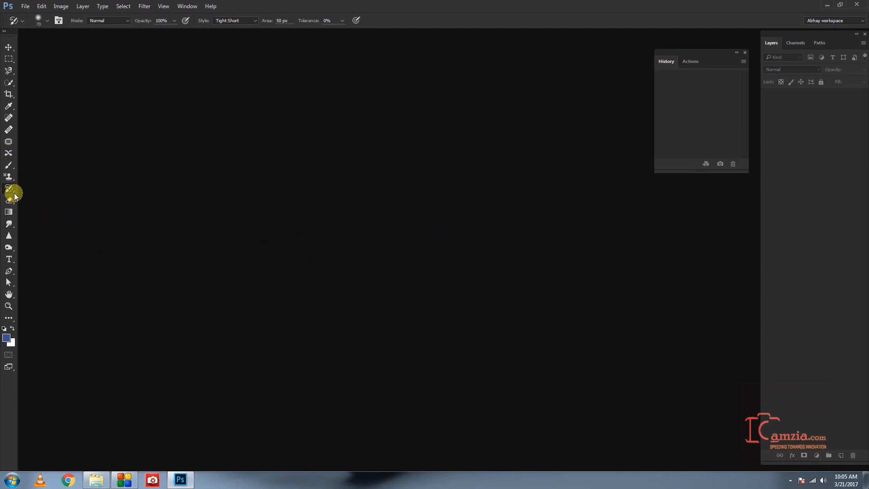
drag(14, 192, 37, 198)
Open DSC_2960.JPG and cover the photo with a new layer filled with white.
double_click(331, 222)
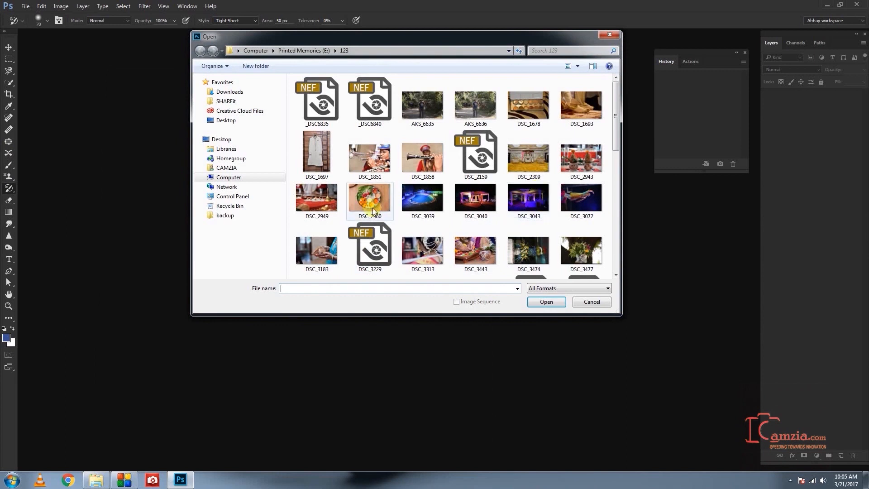
double_click(359, 250)
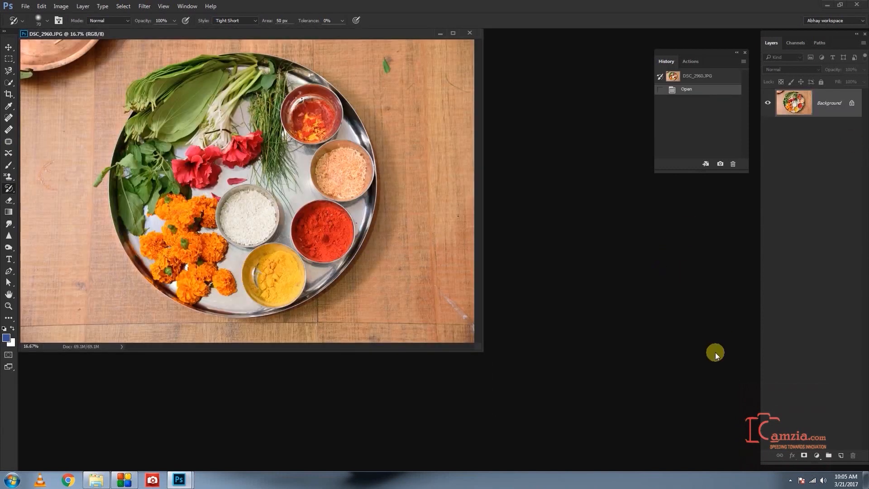
key(ctrl+shift+n)
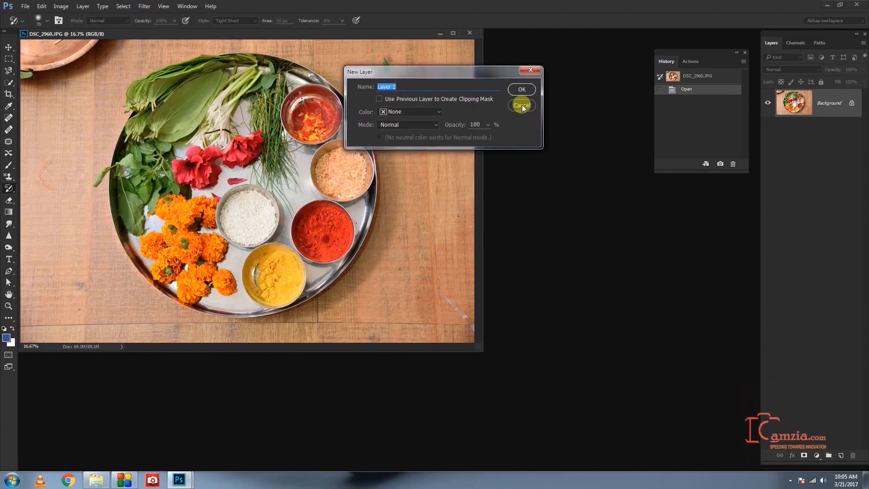
click(521, 89)
key(ctrl+BackSpace)
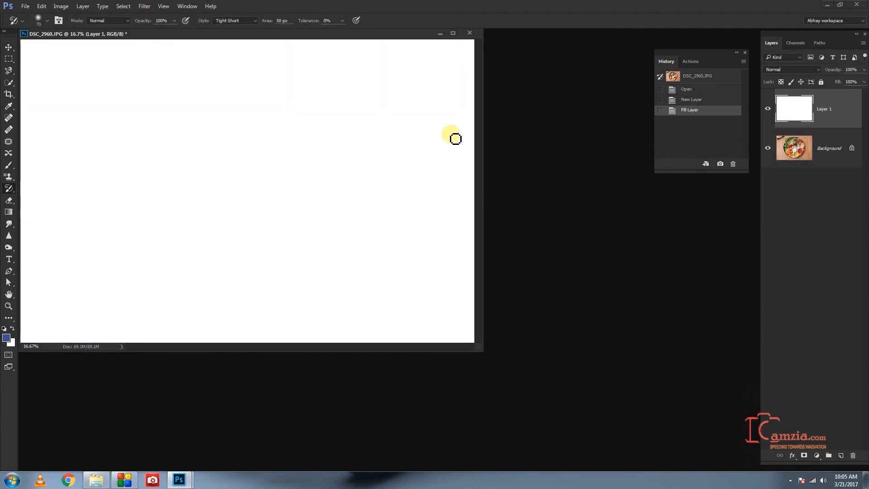
Paint across the plate and its surroundings on the white layer with the Art History Brush in Tight Long style.
click(234, 22)
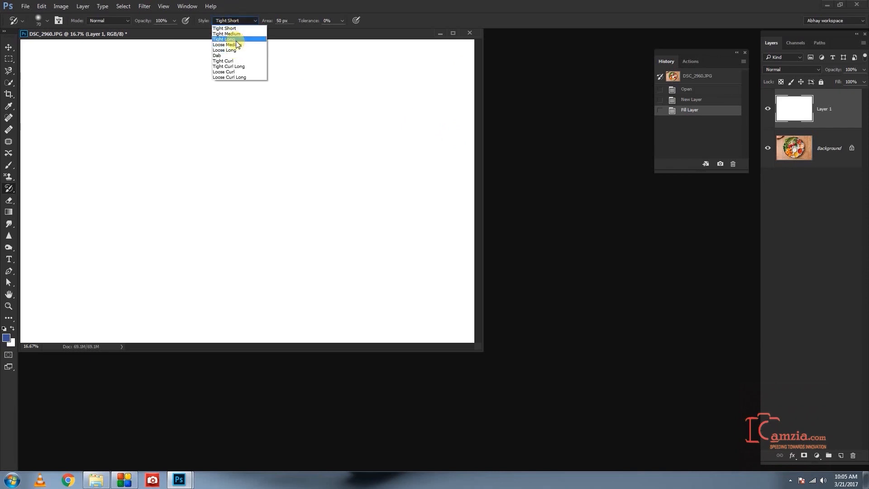
click(236, 39)
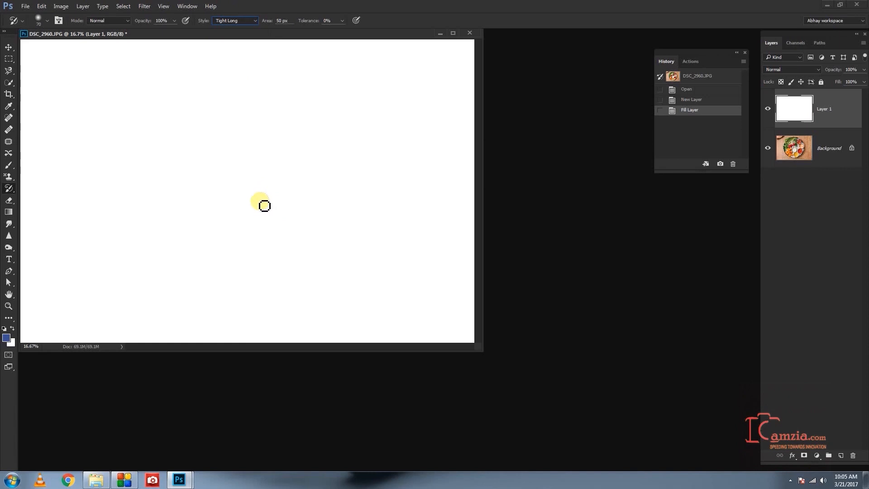
mouse_move(244, 178)
mouse_down()
mouse_move(254, 155)
mouse_move(232, 177)
mouse_move(167, 170)
mouse_move(167, 134)
mouse_move(255, 159)
mouse_move(256, 189)
mouse_move(176, 200)
mouse_move(245, 264)
mouse_move(225, 228)
mouse_move(326, 256)
mouse_move(360, 244)
mouse_move(356, 133)
mouse_move(278, 100)
mouse_move(139, 107)
mouse_move(107, 235)
mouse_move(114, 280)
mouse_move(133, 300)
mouse_move(188, 304)
mouse_move(464, 211)
mouse_move(388, 93)
mouse_move(175, 35)
mouse_move(31, 73)
mouse_move(68, 183)
mouse_up()
Paint over the leaves, orange flowers and nearby wood background with the Art History Brush in Loose Medium style.
click(241, 26)
click(244, 44)
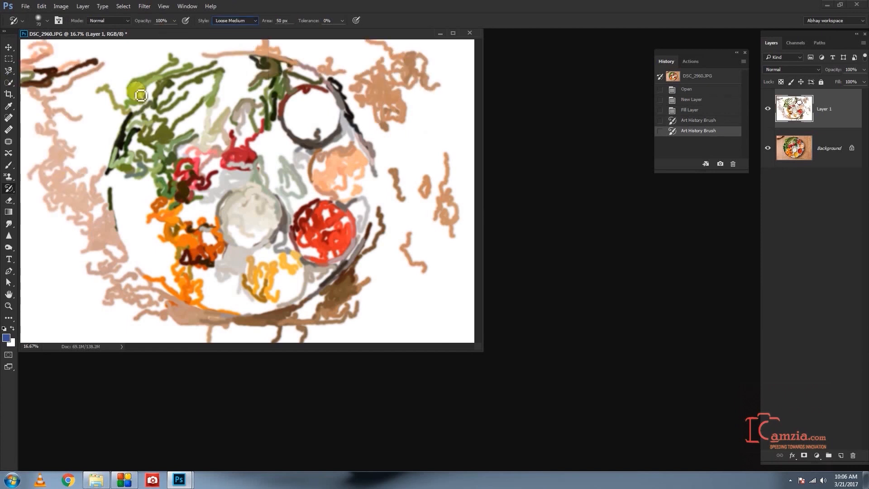
mouse_move(138, 62)
mouse_down()
mouse_move(94, 160)
mouse_move(125, 216)
mouse_move(152, 240)
mouse_move(161, 270)
mouse_move(78, 290)
mouse_move(50, 233)
mouse_move(78, 299)
mouse_up()
Paint over the bowls, the green stems and the plate's rim with the Art History Brush in Loose Long style.
click(246, 20)
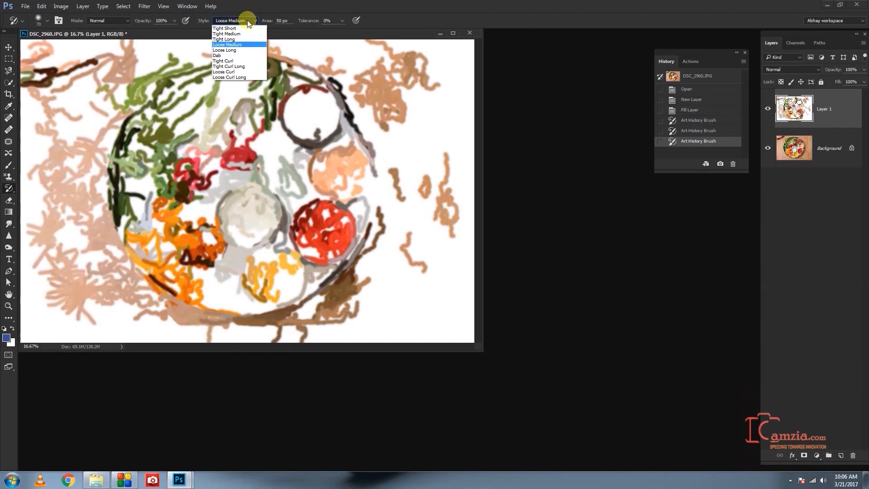
click(249, 51)
mouse_move(280, 90)
mouse_down()
mouse_move(367, 148)
mouse_move(380, 227)
mouse_move(325, 323)
mouse_move(259, 150)
mouse_move(154, 74)
mouse_move(124, 277)
mouse_move(109, 267)
mouse_up()
Paint over the bowl near the plate's upper rim and the wood beside the plate with the Art History Brush in Dab style.
click(252, 20)
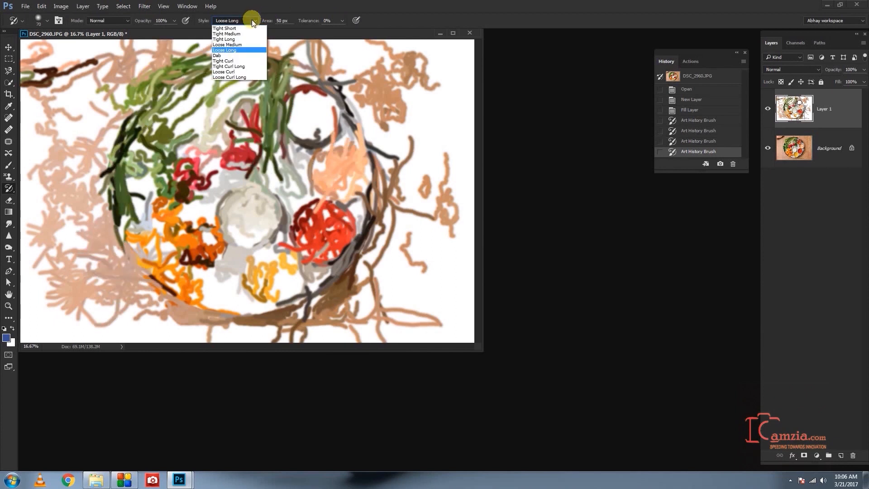
click(238, 55)
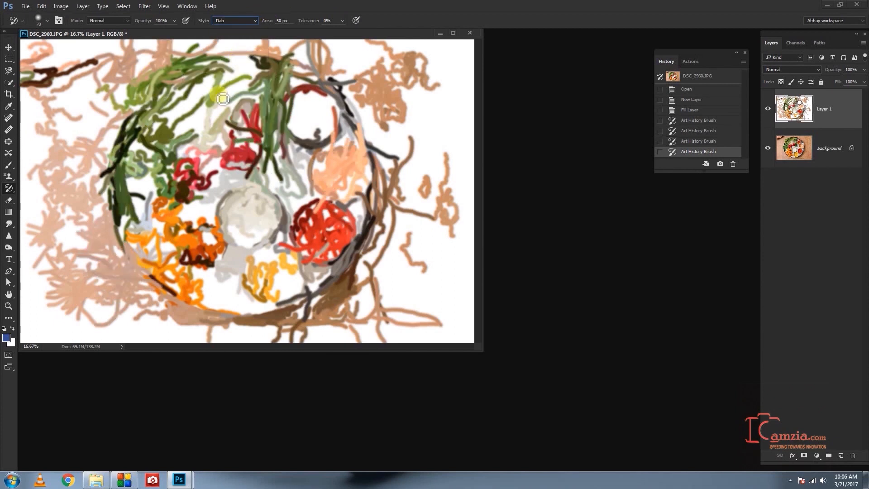
mouse_move(223, 98)
mouse_down()
mouse_move(333, 125)
mouse_move(354, 96)
mouse_move(312, 95)
mouse_move(307, 124)
mouse_move(335, 117)
mouse_move(337, 147)
mouse_move(459, 119)
mouse_move(473, 133)
mouse_move(413, 161)
mouse_move(437, 212)
mouse_up()
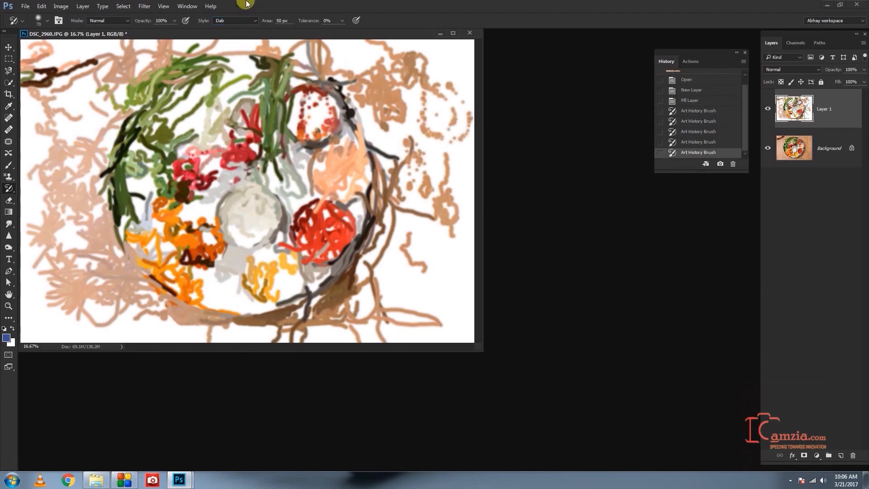
Paint over the pink and orange flowers, the leaves and the plate's lower rim with the Art History Brush in Tight Curl style.
click(249, 20)
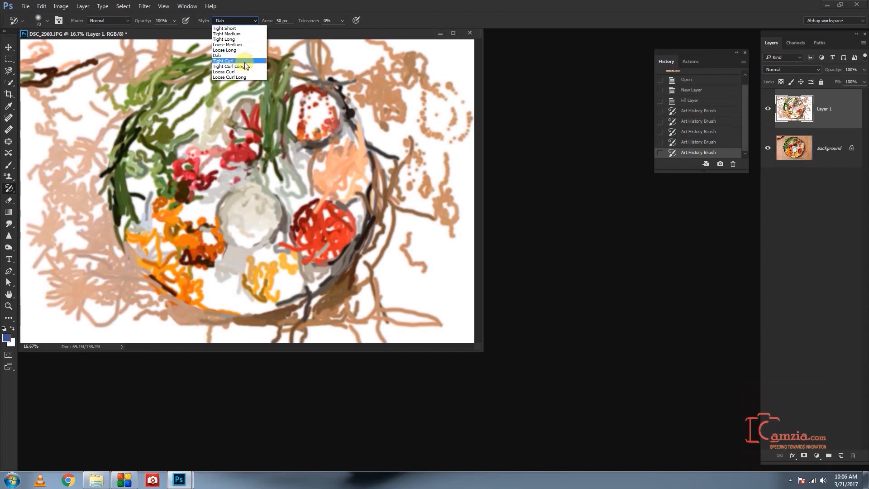
click(240, 58)
mouse_move(393, 112)
mouse_down()
mouse_move(384, 132)
mouse_move(247, 180)
mouse_move(195, 131)
mouse_move(154, 205)
mouse_move(240, 232)
mouse_move(210, 218)
mouse_move(294, 326)
mouse_up()
Paint over the leaves, the red and yellow bowls and the wood beside the plate with the Art History Brush in Tight Curl Long style.
click(240, 20)
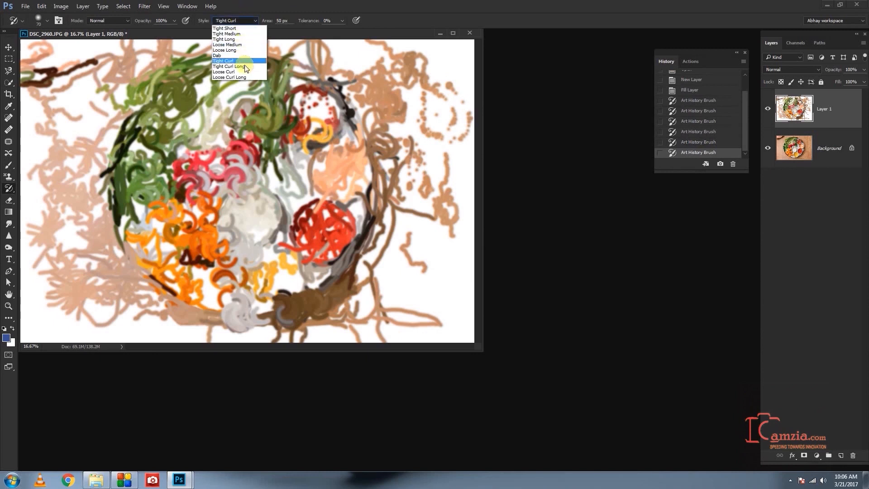
click(244, 66)
mouse_move(403, 140)
mouse_down()
mouse_move(425, 126)
mouse_move(435, 180)
mouse_move(386, 240)
mouse_move(419, 278)
mouse_move(306, 247)
mouse_move(302, 117)
mouse_move(248, 139)
mouse_move(270, 83)
mouse_move(156, 96)
mouse_move(172, 108)
mouse_move(169, 207)
mouse_move(222, 304)
mouse_move(205, 299)
mouse_move(156, 226)
mouse_move(211, 80)
mouse_move(240, 149)
mouse_move(269, 268)
mouse_move(303, 281)
mouse_move(295, 293)
mouse_move(315, 192)
mouse_move(299, 169)
mouse_move(302, 103)
mouse_move(264, 78)
mouse_up()
Paint over the stems, the red bowl and the wood on both sides of the plate with the Art History Brush in Loose Curl style.
click(250, 21)
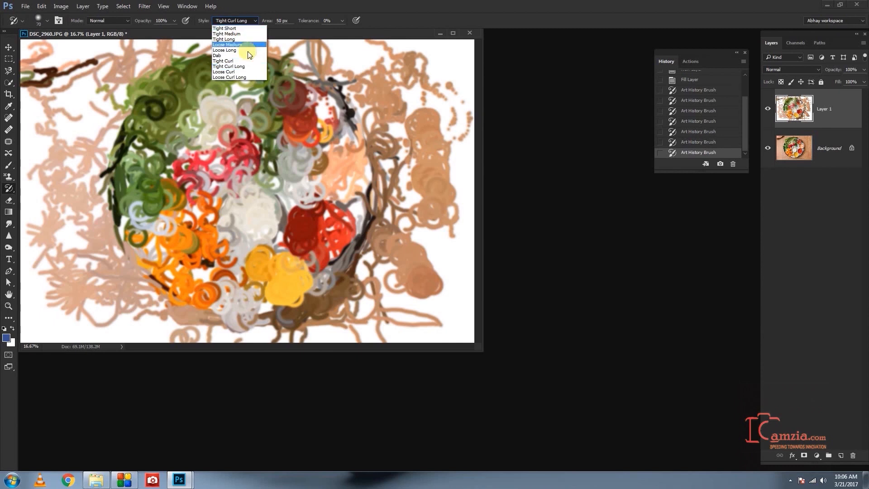
click(250, 72)
mouse_move(267, 80)
mouse_down()
mouse_move(239, 135)
mouse_move(345, 169)
mouse_move(369, 228)
mouse_move(412, 285)
mouse_move(452, 72)
mouse_move(355, 39)
mouse_move(114, 86)
mouse_move(71, 183)
mouse_move(83, 330)
mouse_move(93, 295)
mouse_up()
Paint around the surrounding wood background and the plate's lower rim with the Art History Brush in Loose Curl Long style.
click(246, 21)
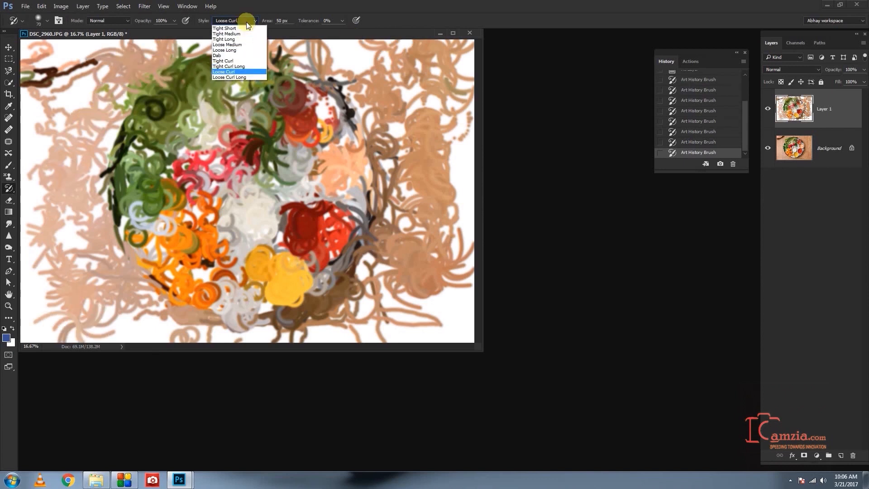
click(249, 76)
mouse_move(384, 91)
mouse_down()
mouse_move(368, 68)
mouse_move(345, 68)
mouse_move(386, 82)
mouse_move(454, 195)
mouse_move(464, 162)
mouse_move(449, 295)
mouse_move(420, 325)
mouse_move(183, 322)
mouse_move(170, 319)
mouse_move(176, 301)
mouse_move(134, 304)
mouse_move(61, 261)
mouse_move(61, 223)
mouse_move(10, 119)
mouse_move(31, 71)
mouse_up()
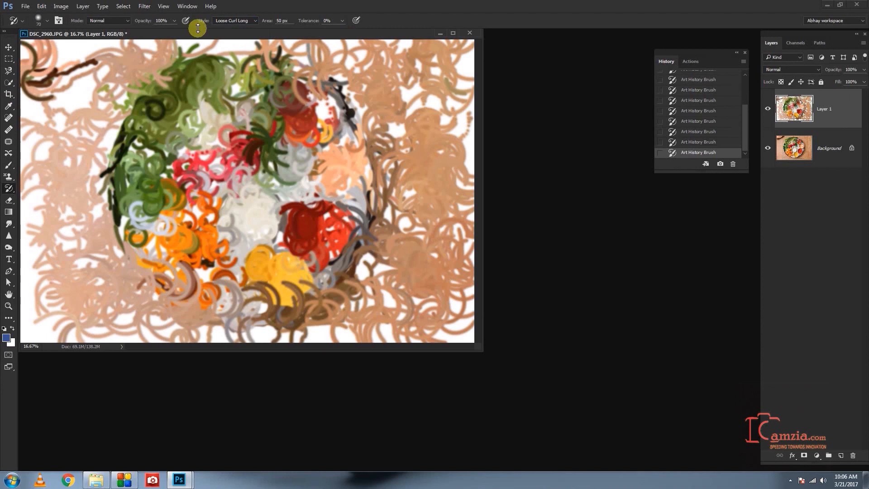
Repaint the whole plate and the nearby wood with the Art History Brush in Tight Medium style, using a 125 px brush.
click(243, 20)
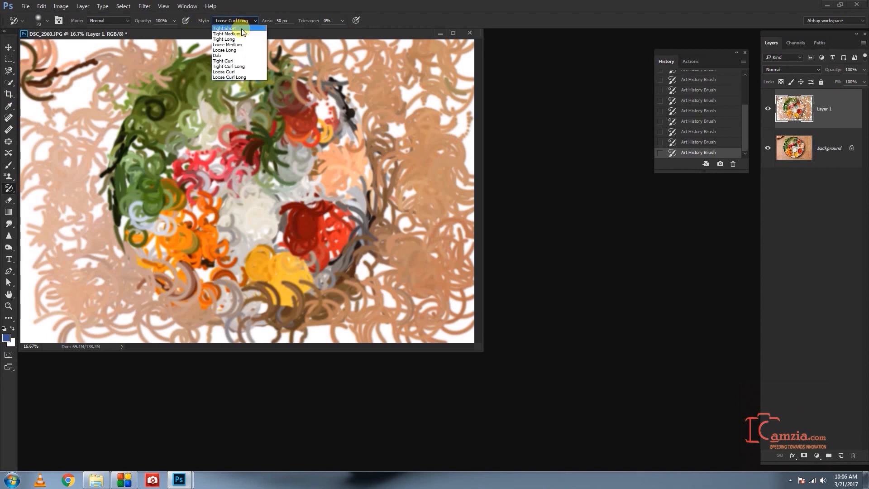
click(241, 33)
mouse_move(244, 141)
mouse_down()
mouse_move(269, 135)
mouse_move(217, 182)
mouse_move(225, 139)
mouse_move(247, 159)
mouse_move(260, 98)
mouse_move(197, 105)
mouse_up()
mouse_move(219, 88)
mouse_down()
mouse_move(187, 88)
mouse_move(140, 155)
mouse_move(149, 108)
mouse_move(145, 145)
mouse_move(187, 127)
mouse_move(165, 122)
mouse_move(96, 208)
mouse_move(207, 141)
mouse_move(185, 172)
mouse_move(219, 123)
mouse_move(253, 169)
mouse_move(263, 145)
mouse_move(243, 135)
mouse_move(247, 61)
mouse_move(234, 132)
mouse_move(286, 75)
mouse_move(262, 88)
mouse_move(277, 133)
mouse_move(308, 109)
mouse_move(328, 142)
mouse_move(336, 181)
mouse_move(352, 185)
mouse_move(344, 170)
mouse_move(371, 164)
mouse_move(345, 114)
mouse_move(259, 74)
mouse_move(97, 99)
mouse_move(68, 221)
mouse_move(96, 308)
mouse_move(108, 231)
mouse_move(143, 235)
mouse_move(150, 263)
mouse_move(226, 346)
mouse_move(243, 337)
mouse_move(164, 324)
mouse_move(297, 315)
mouse_move(278, 327)
mouse_move(385, 244)
mouse_move(335, 318)
mouse_move(376, 208)
mouse_move(329, 231)
mouse_move(298, 314)
mouse_move(297, 295)
mouse_move(288, 306)
mouse_move(275, 299)
mouse_move(269, 253)
mouse_move(283, 204)
mouse_move(229, 223)
mouse_move(207, 294)
mouse_move(153, 259)
mouse_move(166, 303)
mouse_move(173, 235)
mouse_move(177, 250)
mouse_move(315, 297)
mouse_move(284, 317)
mouse_move(306, 320)
mouse_up()
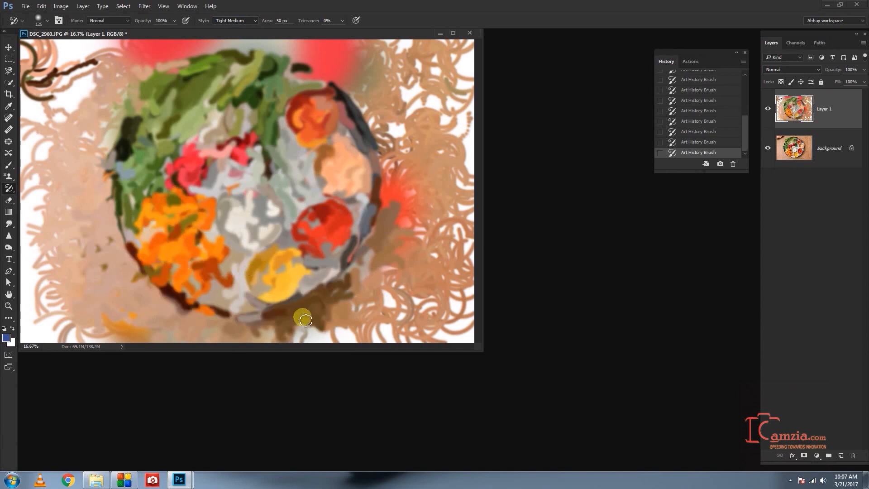
Reduce the Art History Brush to 40 px and repaint the bowls, flowers and leaves in finer detail.
key(bracketleft)
key(bracketleft)
key(bracketleft)
key(bracketleft)
key(bracketleft)
key(bracketleft)
key(bracketleft)
mouse_move(301, 165)
mouse_down()
mouse_move(313, 80)
mouse_move(322, 127)
mouse_move(295, 115)
mouse_move(361, 167)
mouse_move(329, 146)
mouse_move(364, 208)
mouse_move(330, 246)
mouse_move(305, 221)
mouse_move(314, 273)
mouse_move(296, 288)
mouse_move(255, 292)
mouse_move(263, 287)
mouse_move(271, 306)
mouse_move(287, 297)
mouse_move(279, 313)
mouse_move(254, 303)
mouse_move(309, 257)
mouse_move(298, 207)
mouse_move(258, 202)
mouse_move(224, 239)
mouse_move(265, 225)
mouse_move(292, 94)
mouse_move(274, 60)
mouse_move(226, 98)
mouse_move(205, 129)
mouse_move(196, 75)
mouse_move(149, 134)
mouse_move(135, 173)
mouse_move(186, 216)
mouse_move(187, 259)
mouse_move(237, 320)
mouse_move(209, 245)
mouse_move(157, 274)
mouse_move(134, 187)
mouse_move(142, 131)
mouse_move(131, 192)
mouse_move(125, 171)
mouse_up()
Close DSC_2960.JPG without saving and open DSC_1858.JPG with the Eraser tool active.
click(470, 32)
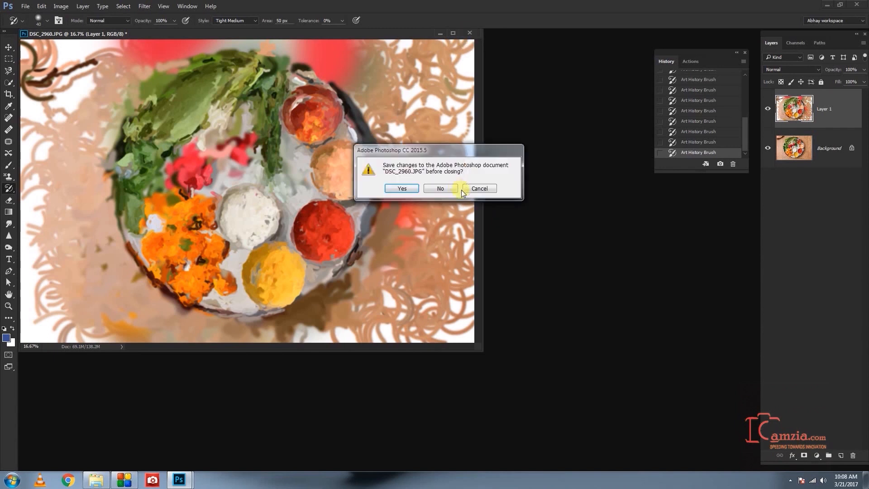
click(440, 188)
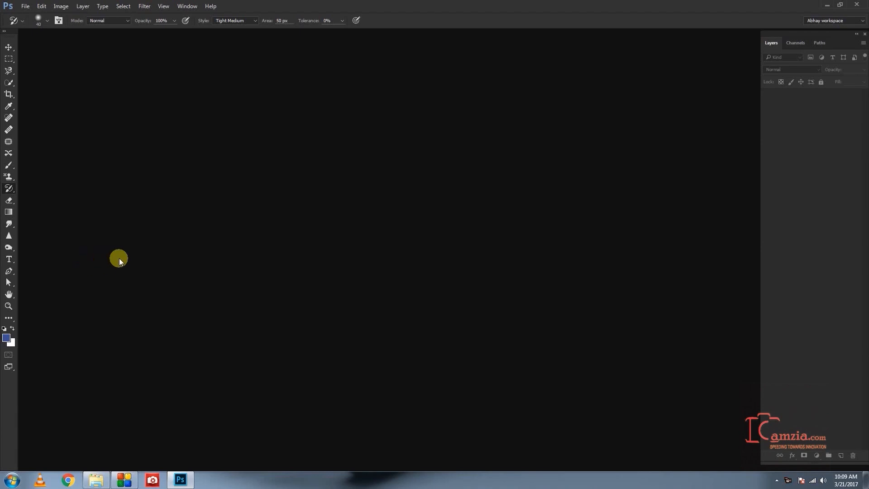
key(e)
double_click(359, 220)
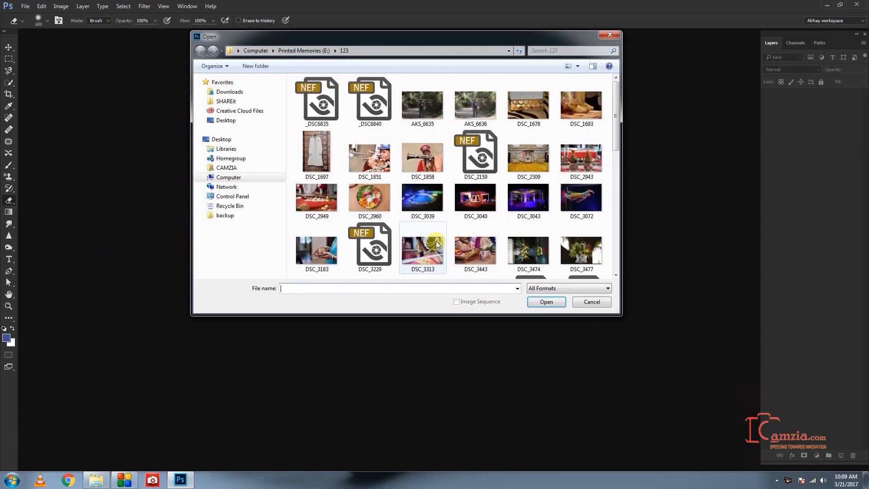
double_click(437, 243)
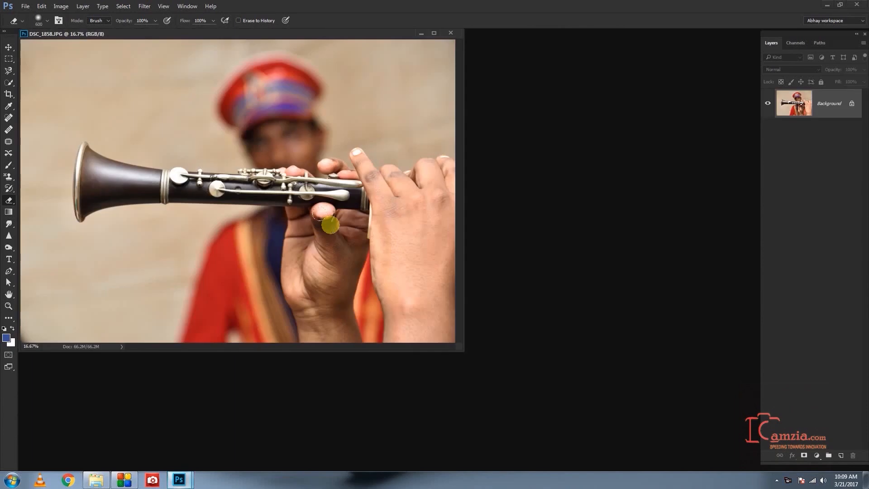
Try the Eraser across the player and clarinet on the locked Background layer, and revert the photo.
drag(337, 140, 346, 272)
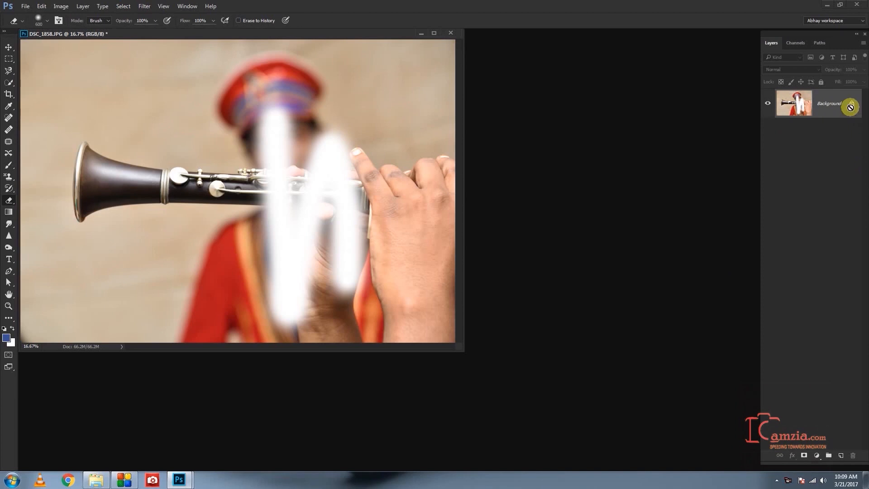
key(F12)
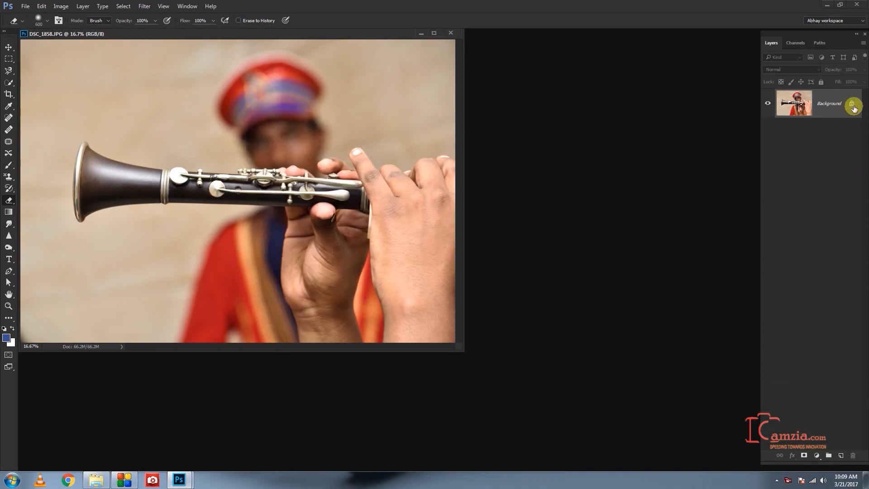
Unlock the Background layer and try an Eraser stroke across the player and hands, undoing the stroke.
click(853, 105)
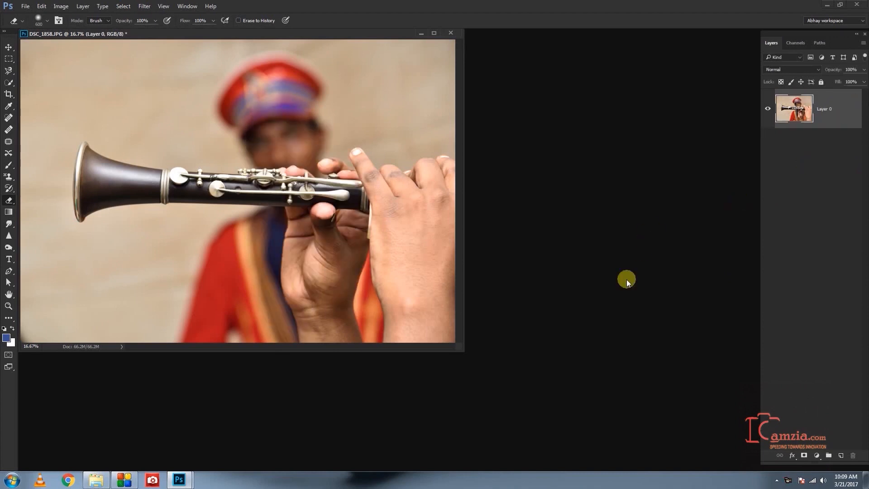
mouse_move(251, 98)
mouse_down()
mouse_move(217, 188)
mouse_move(312, 156)
mouse_move(362, 190)
mouse_move(398, 294)
mouse_up()
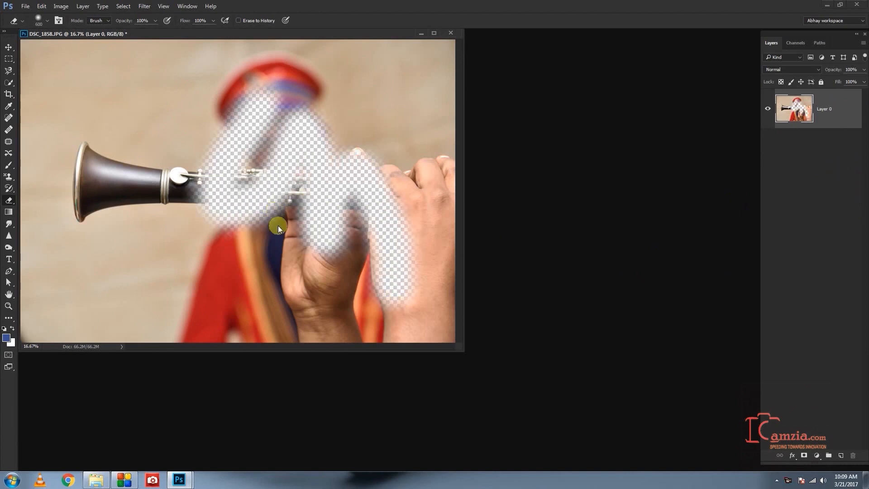
key(ctrl+z)
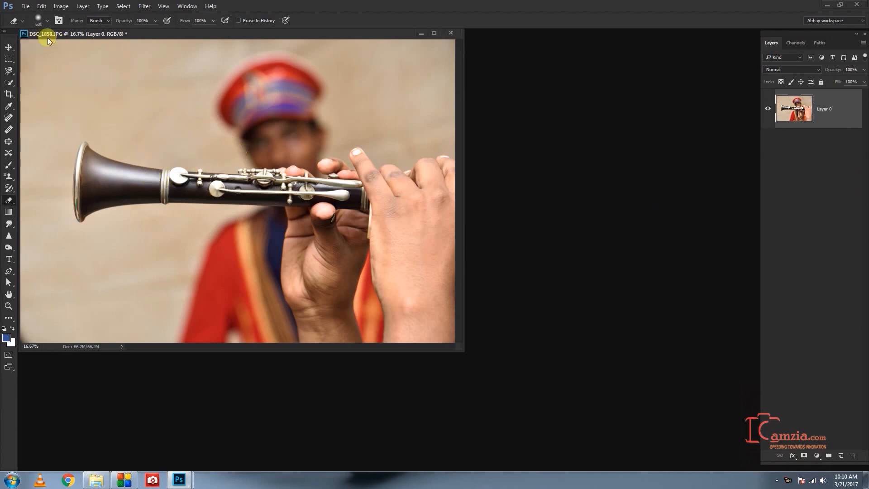
Try erasing large parts of the photo with a textured brush tip at 1100 px, and undo the erasing.
click(39, 22)
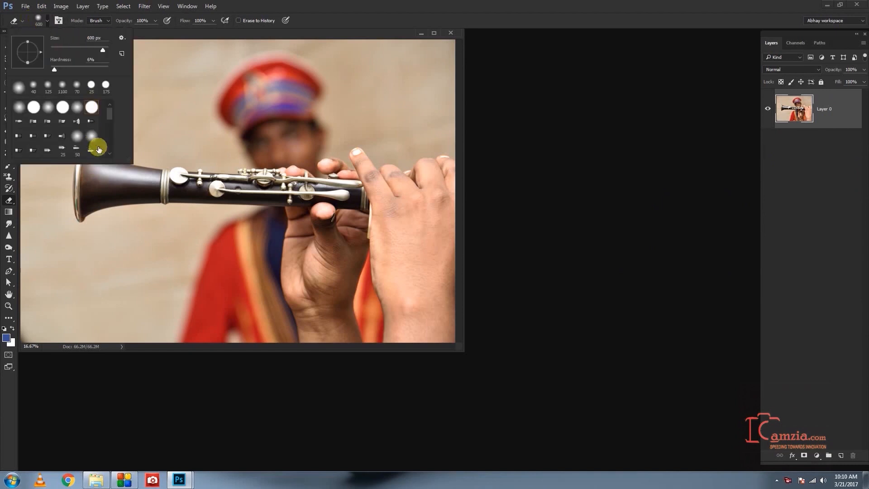
drag(108, 108, 110, 133)
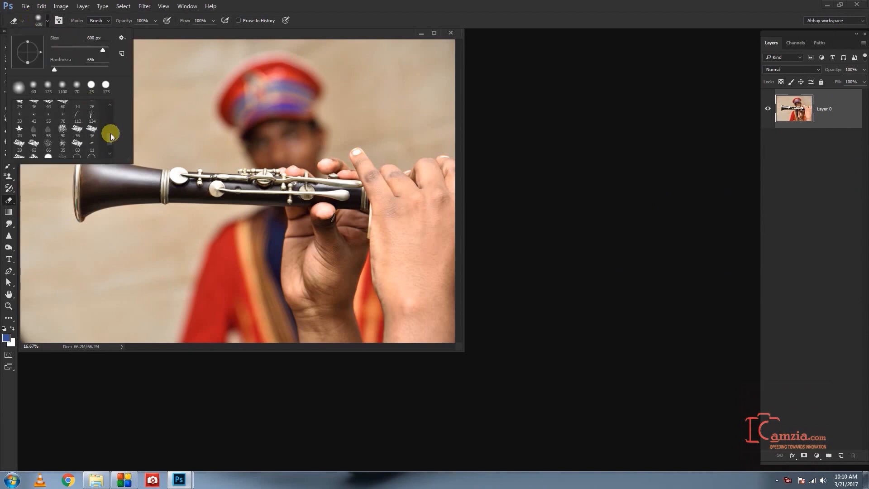
click(76, 131)
double_click(78, 130)
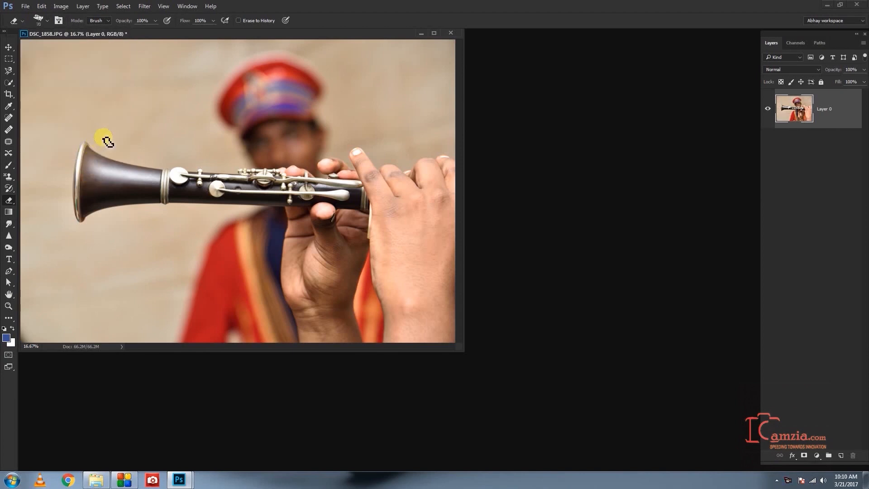
key(bracketright)
drag(103, 95, 25, 162)
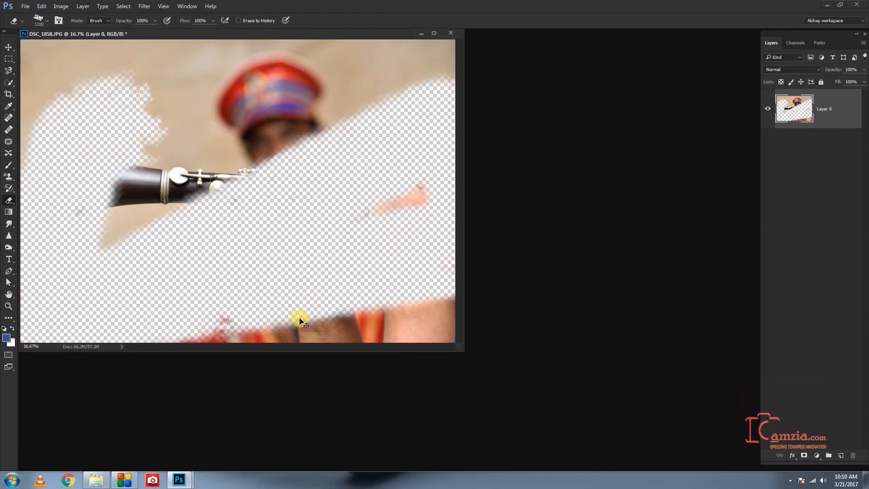
key(ctrl+z)
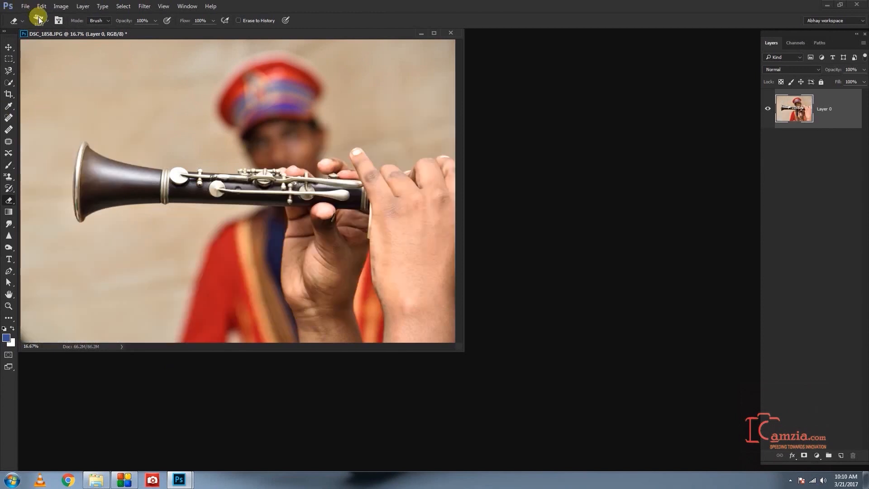
Set the Eraser back to a soft round brush tip and switch to the Background Eraser tool.
click(38, 20)
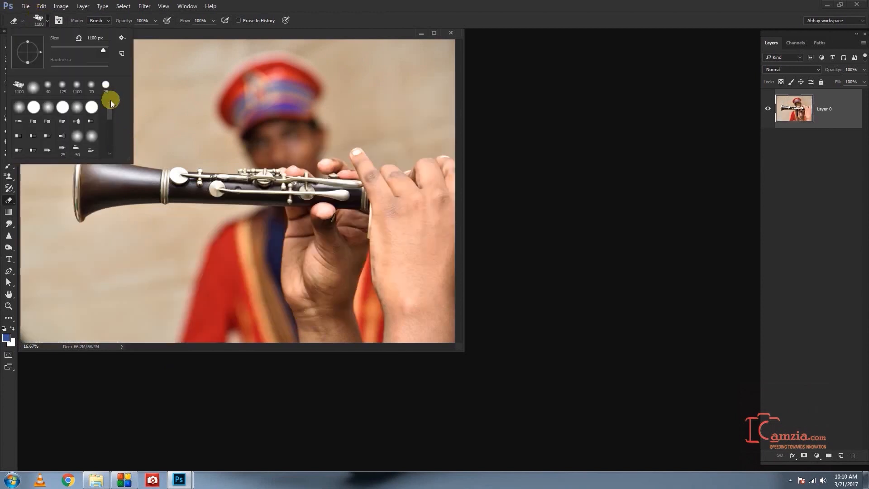
double_click(76, 103)
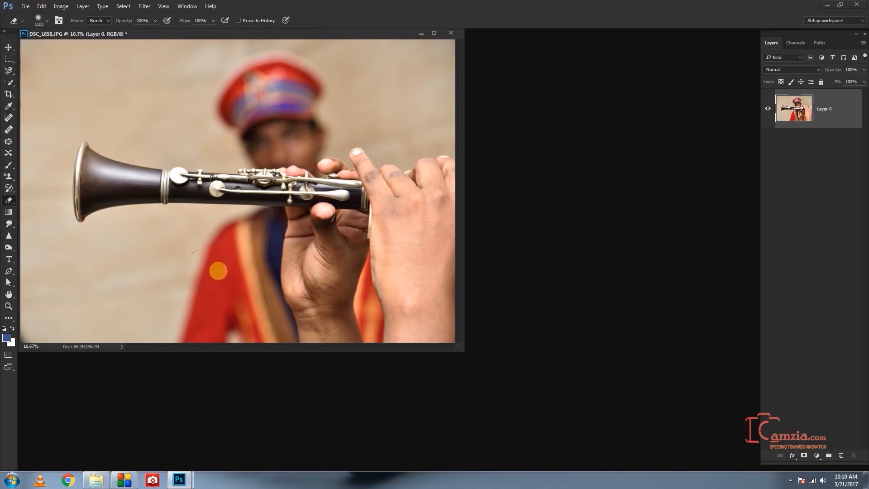
click(14, 205)
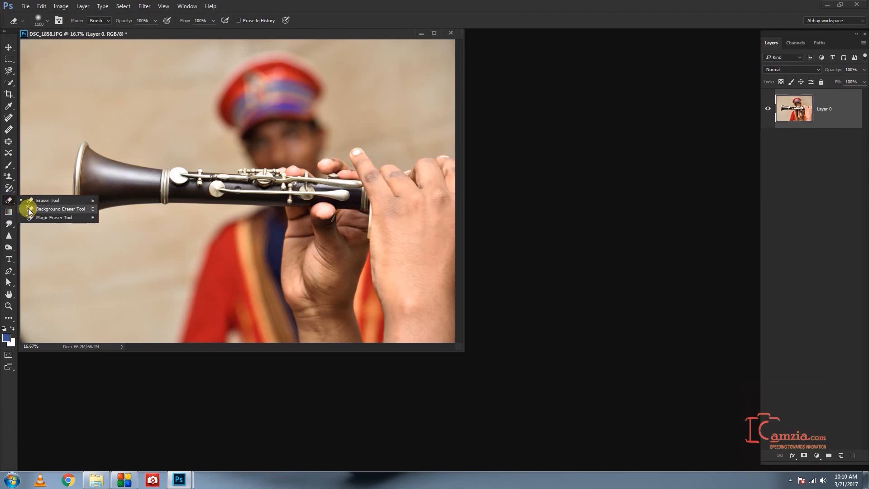
click(28, 208)
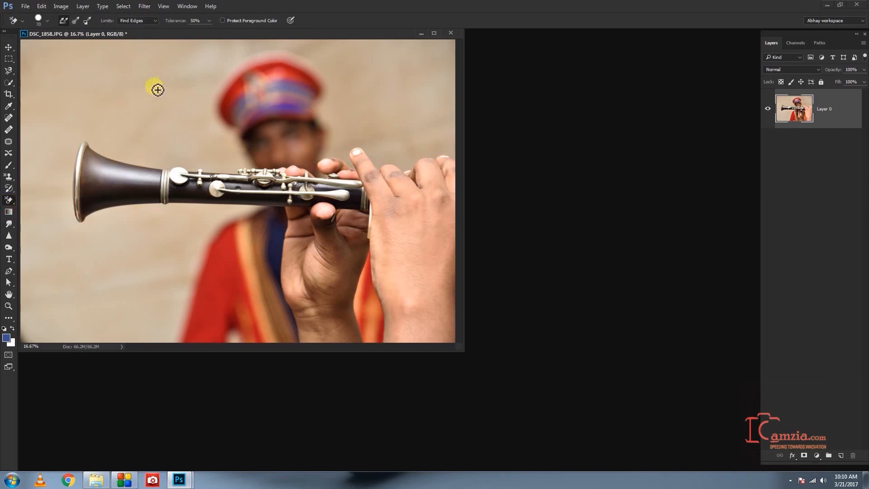
Erase the wall beside the player's cap with the Background Eraser, enlarging the brush to 600 px.
mouse_move(221, 56)
mouse_down()
mouse_move(192, 89)
mouse_move(198, 93)
mouse_move(198, 79)
mouse_move(193, 101)
mouse_up()
key(bracketright)
key(bracketright)
key(bracketright)
key(bracketright)
key(bracketright)
key(bracketright)
key(bracketright)
key(bracketright)
key(bracketright)
key(bracketright)
key(bracketright)
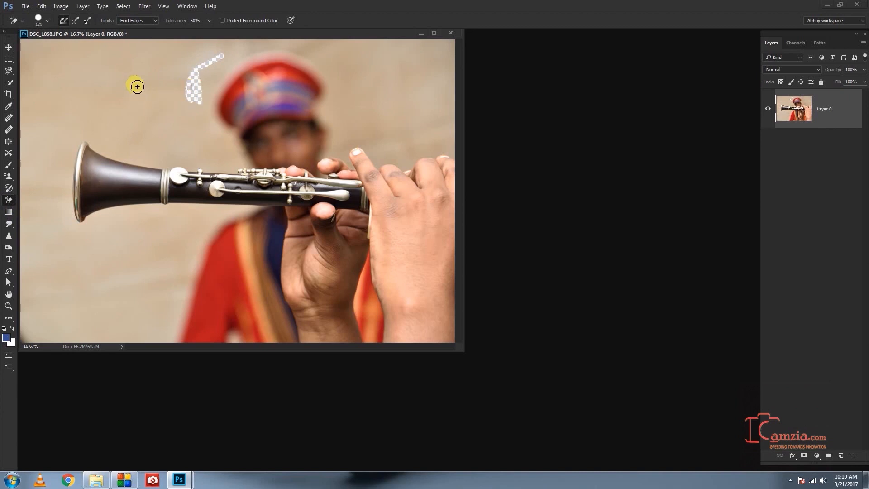
mouse_move(176, 71)
mouse_down()
mouse_move(43, 72)
mouse_move(27, 64)
mouse_move(68, 41)
mouse_move(29, 163)
mouse_move(18, 160)
mouse_move(33, 272)
mouse_move(30, 242)
mouse_up()
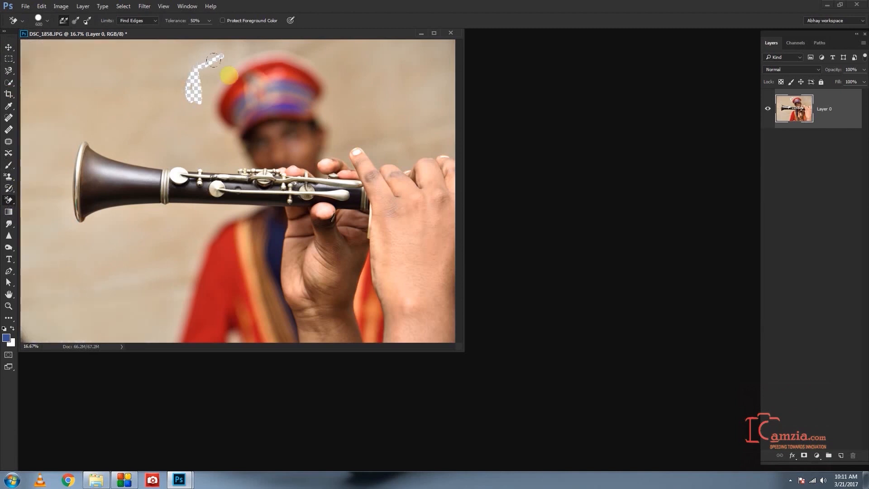
mouse_move(214, 59)
mouse_down()
mouse_move(242, 50)
mouse_move(193, 75)
mouse_move(189, 99)
mouse_up()
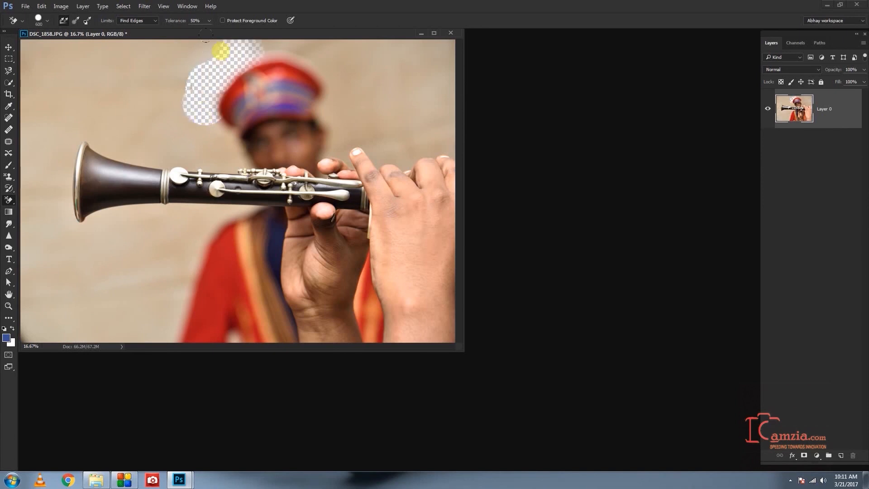
Erase the wall around the clarinet and along the player's red sleeve with the Background Eraser.
mouse_move(206, 35)
mouse_down()
mouse_move(209, 123)
mouse_move(196, 111)
mouse_move(223, 139)
mouse_move(96, 129)
mouse_move(72, 110)
mouse_move(53, 121)
mouse_move(56, 210)
mouse_move(142, 198)
mouse_move(132, 193)
mouse_move(89, 198)
mouse_move(165, 201)
mouse_move(95, 220)
mouse_up()
mouse_move(192, 218)
mouse_down()
mouse_move(221, 214)
mouse_move(160, 261)
mouse_move(161, 351)
mouse_up()
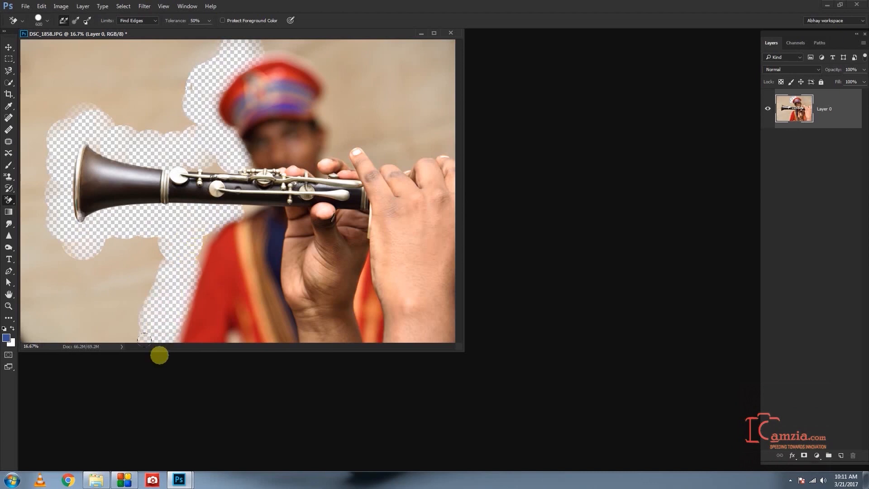
click(221, 236)
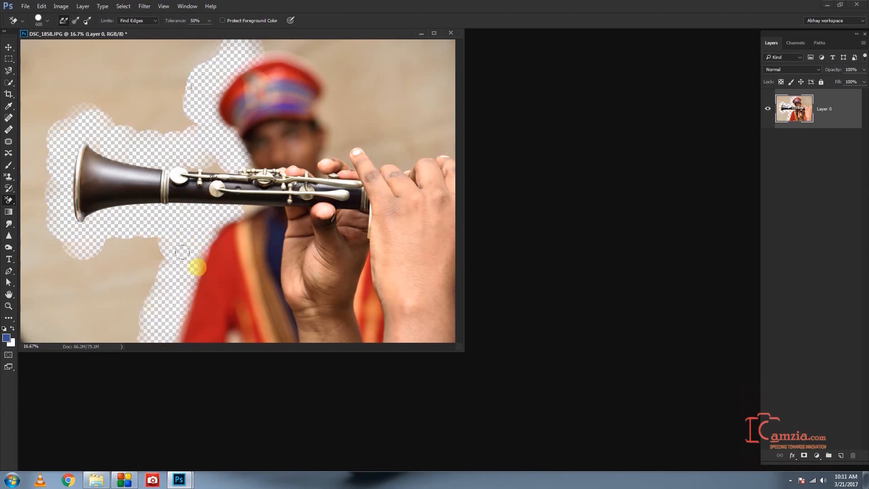
Undo all the Background Eraser strokes on the photo.
key(ctrl+alt+z)
key(ctrl+alt+z)
key(ctrl+alt+z)
key(ctrl+alt+z)
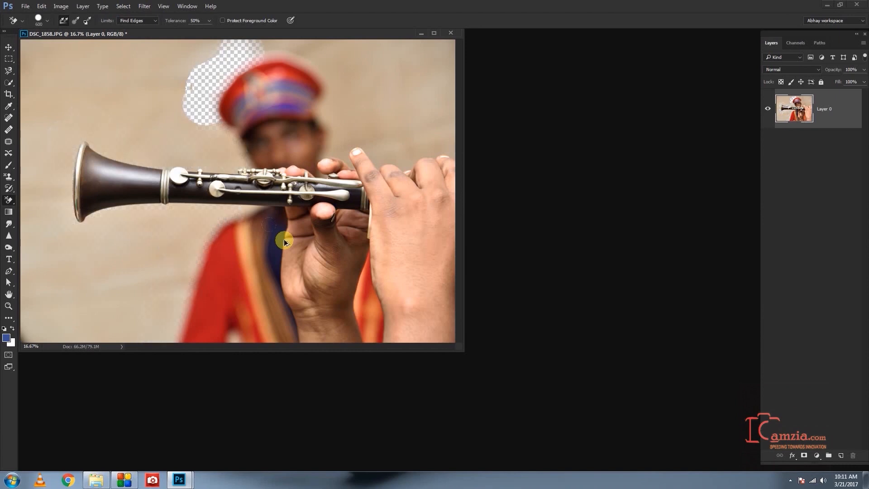
key(ctrl+alt+z)
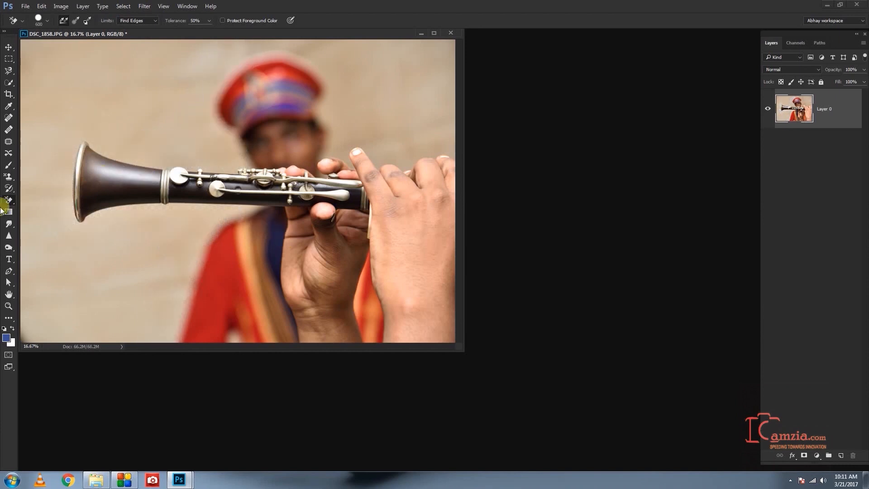
Erase the plain wall behind the clarinet player with the Magic Eraser, sampling the area beside the cap.
drag(12, 200, 35, 217)
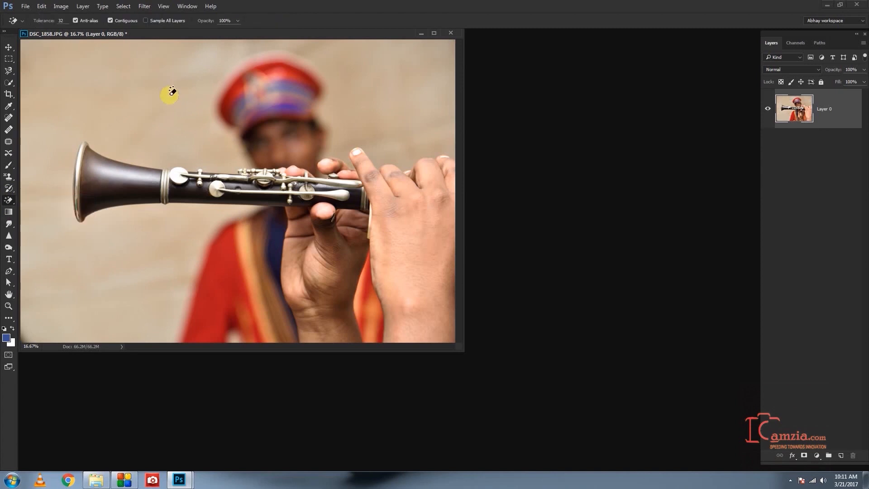
click(169, 95)
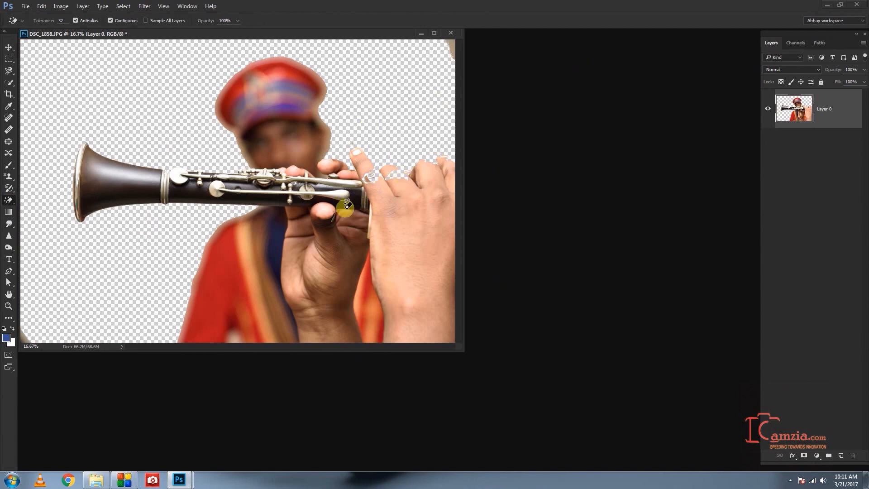
click(375, 181)
click(9, 200)
click(370, 176)
Show the History panel and try to restore the erased patches on the player's knuckles with the Art History Brush.
click(187, 6)
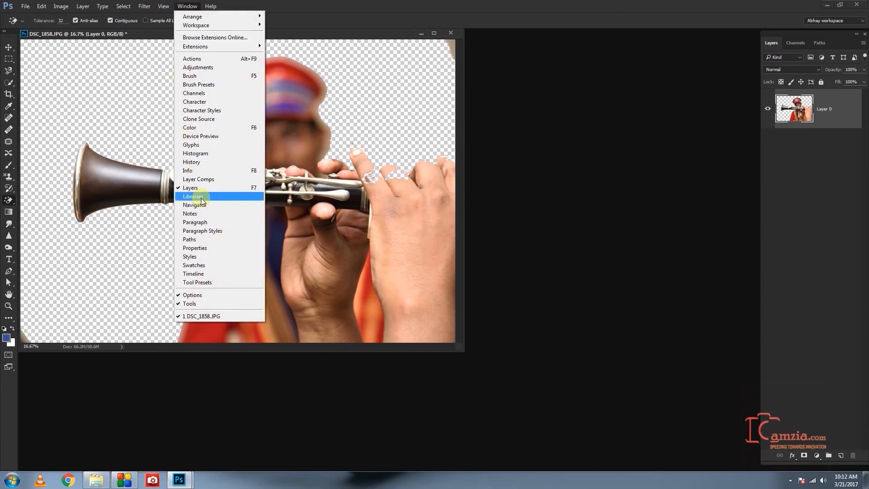
click(192, 162)
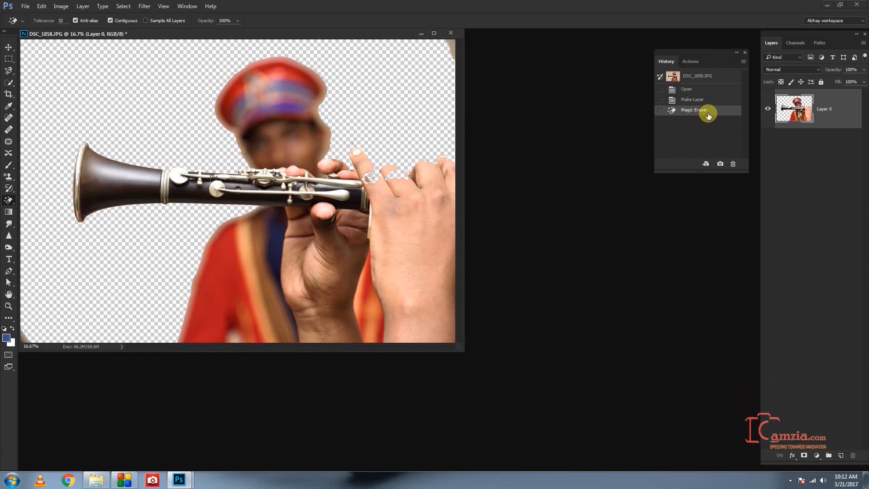
key(y)
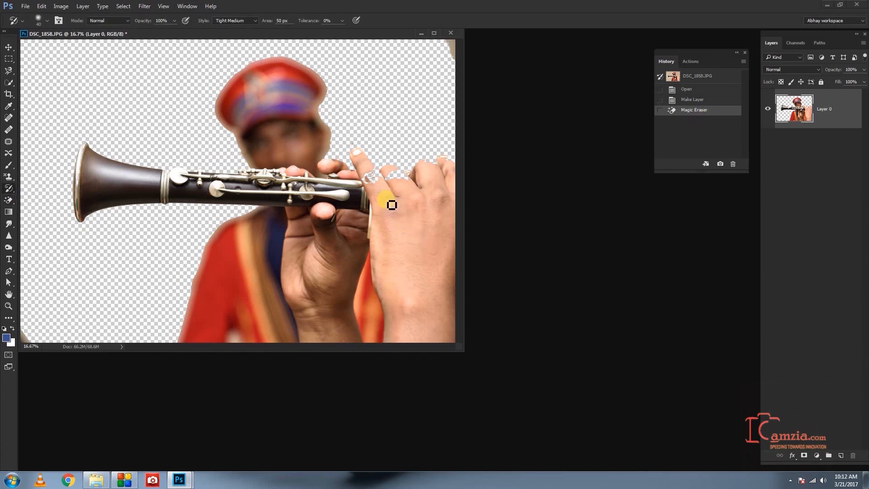
drag(379, 175, 386, 204)
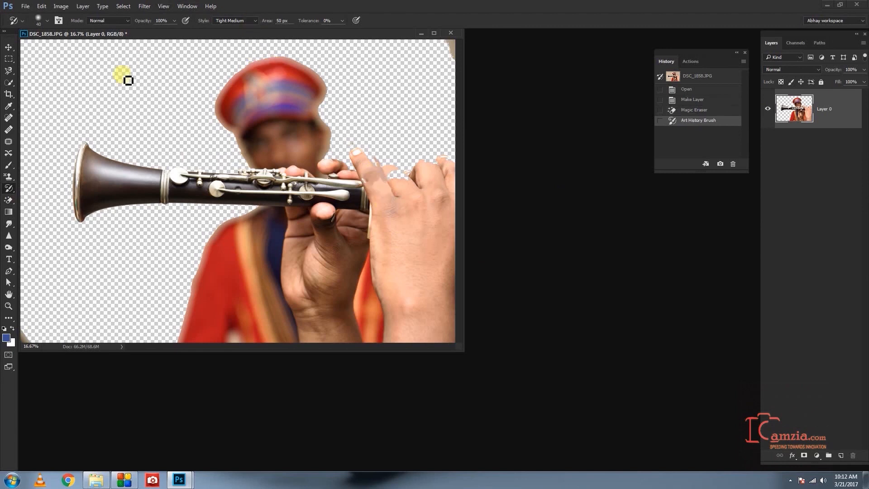
Switch to the History Brush tool and undo the Art History Brush stroke on the knuckles.
right_click(10, 189)
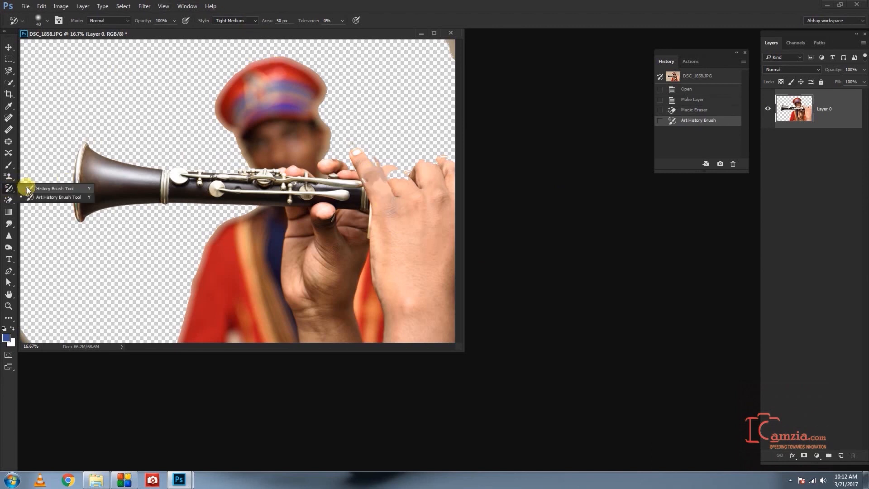
click(50, 188)
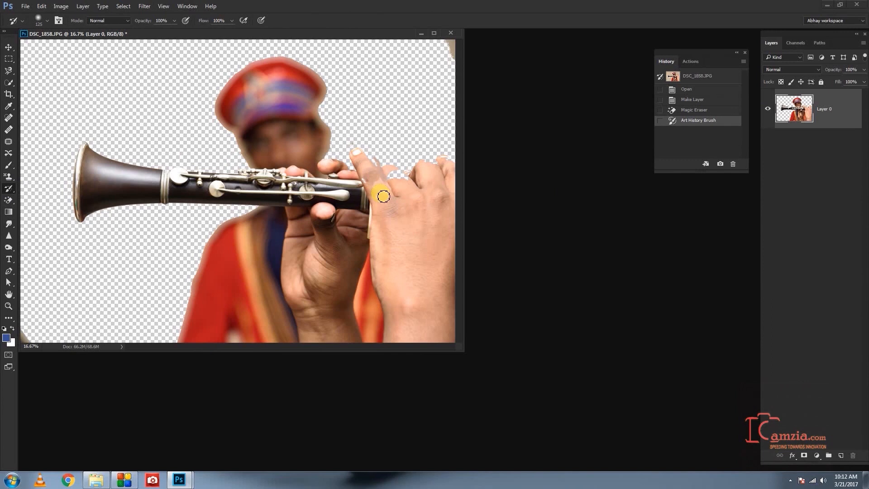
key(ctrl+z)
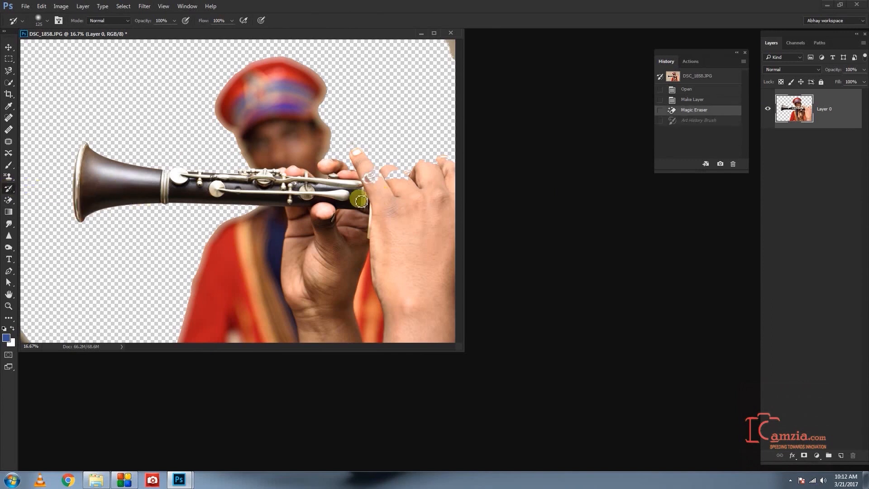
Restore the erased patches along the player's knuckles and fingers with History Brush strokes.
mouse_move(372, 172)
mouse_down()
mouse_move(387, 196)
mouse_move(366, 181)
mouse_up()
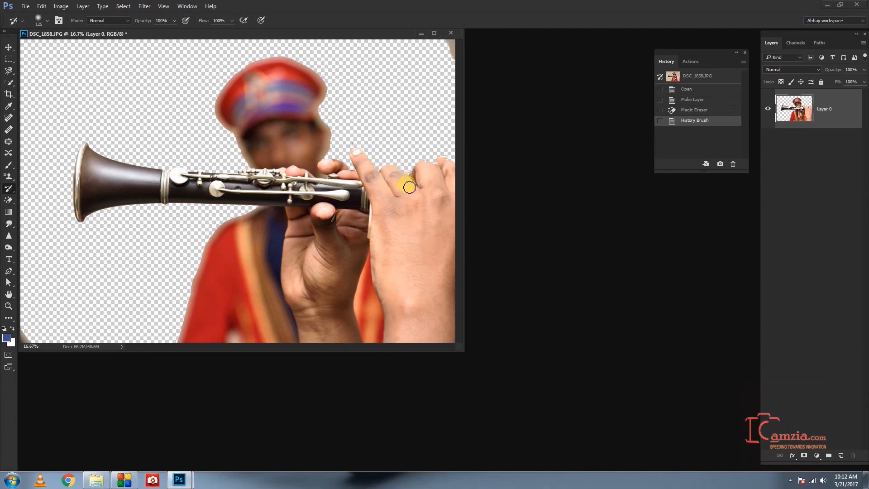
drag(413, 181, 433, 169)
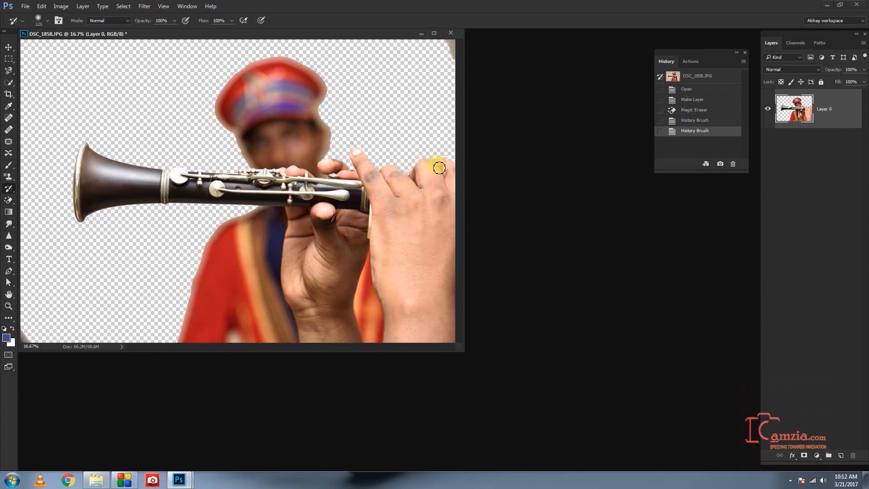
click(439, 168)
mouse_move(455, 170)
mouse_down()
mouse_move(386, 188)
mouse_move(393, 179)
mouse_up()
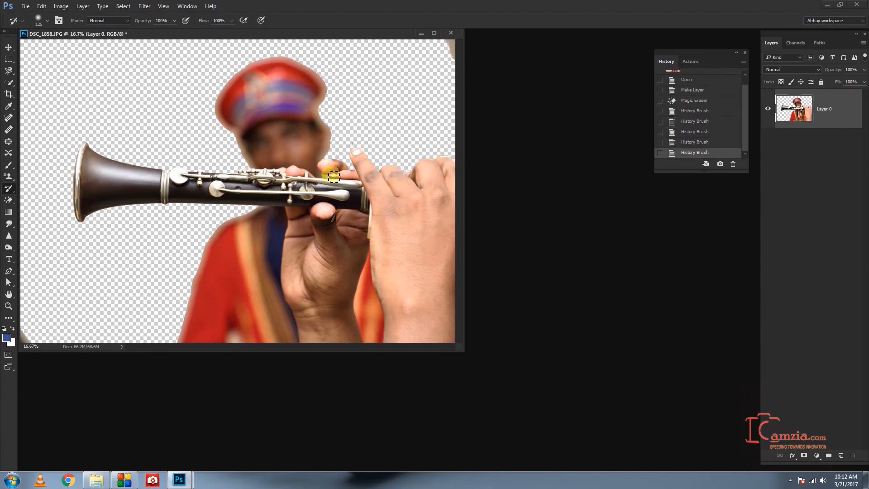